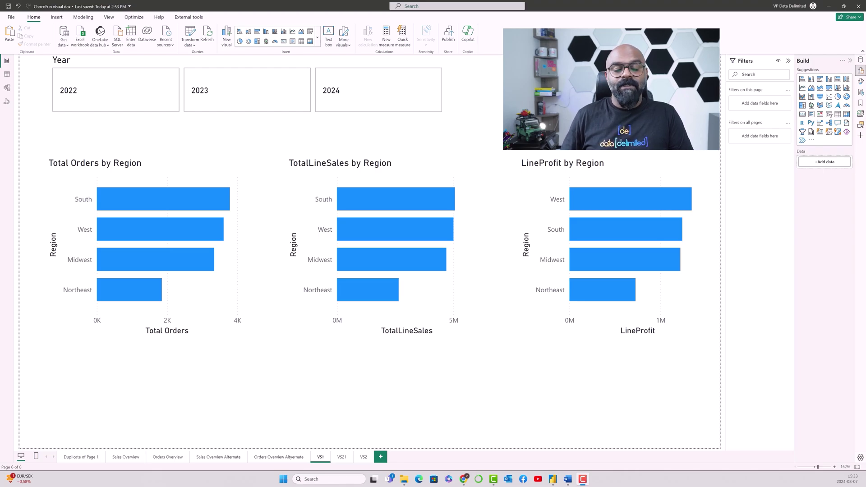
- Go to the VS21 page with the year slicer and the Orders, Sales, Profit bar chart
click(340, 456)
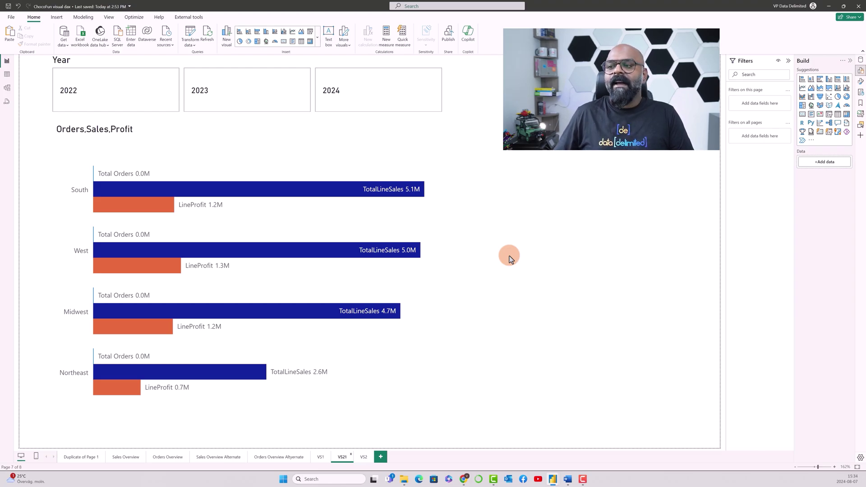
- Select the VS2 page tab at the bottom of the report
click(364, 456)
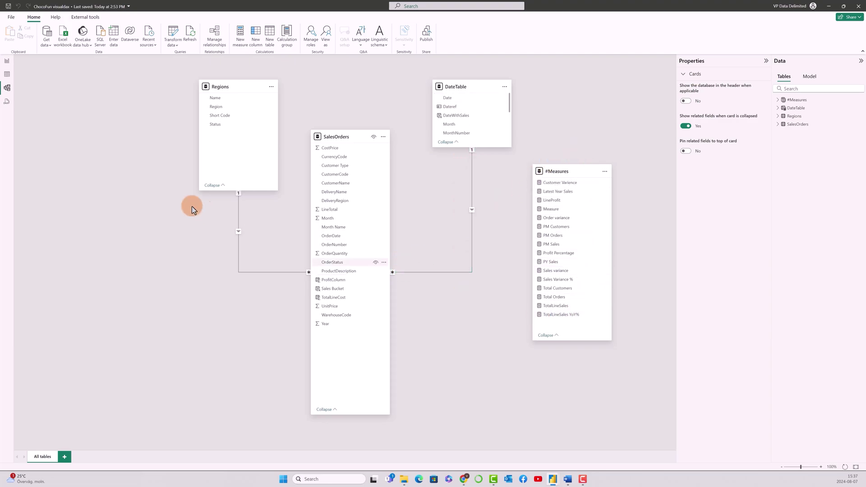
- Return to Report view on the VS2 page showing the 2022, 2023 and 2024 year boxes
click(8, 61)
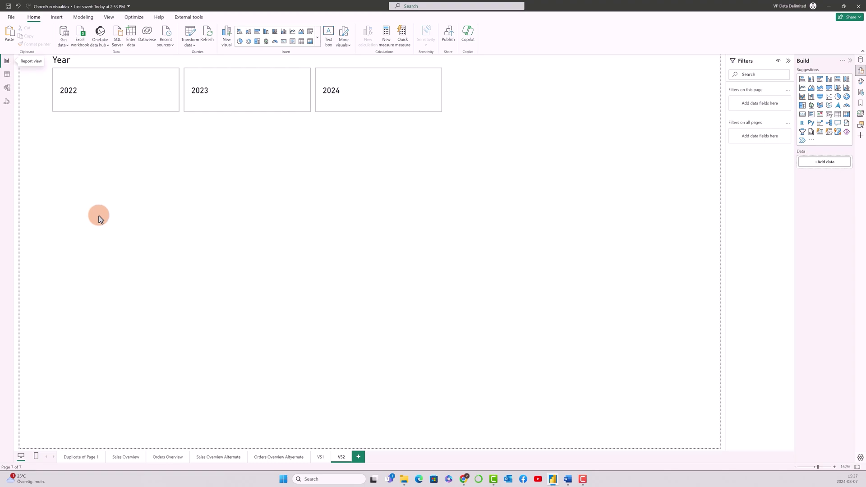
- Insert a stacked bar chart with Region from the Regions table on its axis
click(239, 34)
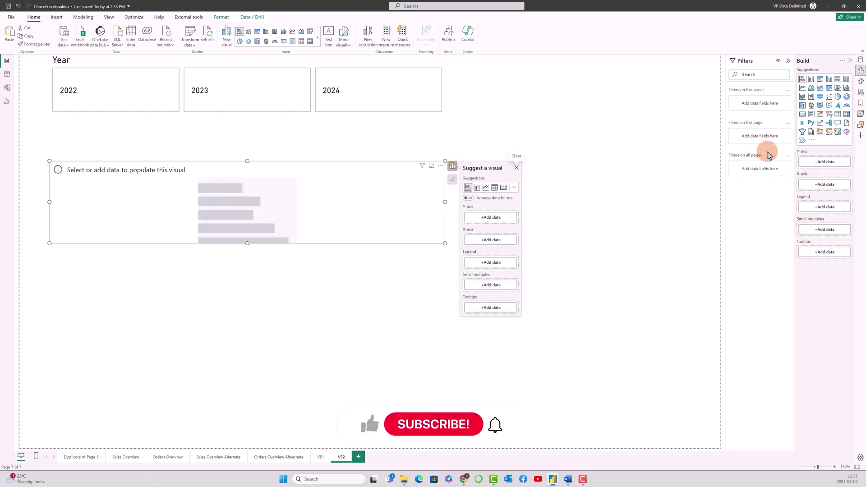
click(819, 163)
click(726, 123)
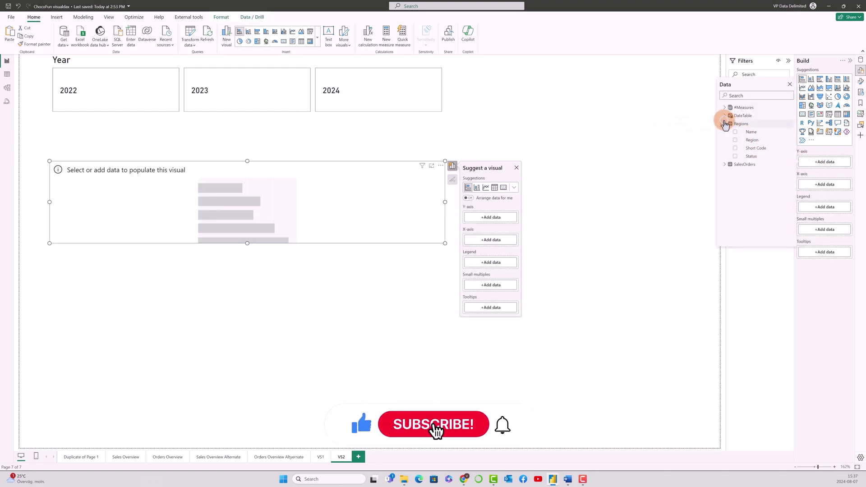
click(735, 140)
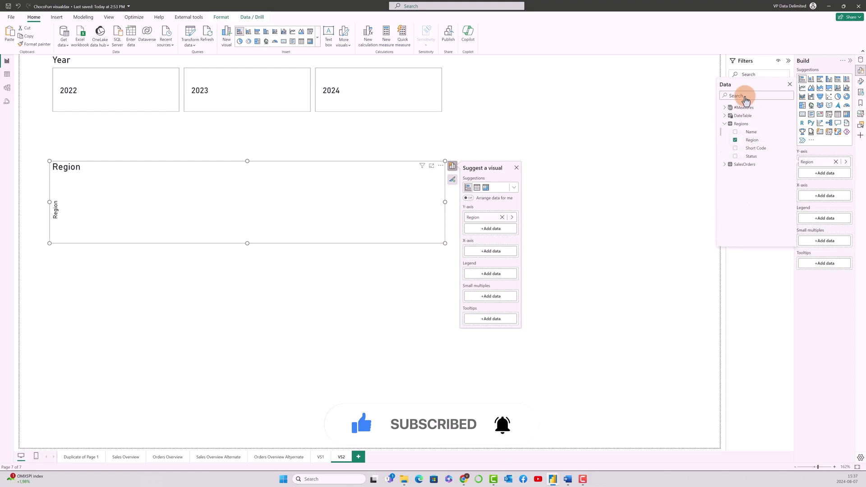
- Add Total Orders, TotalLineSales and LineProfit, then enlarge the chart to show all four regions
click(725, 107)
scroll(748, 187, down, 2)
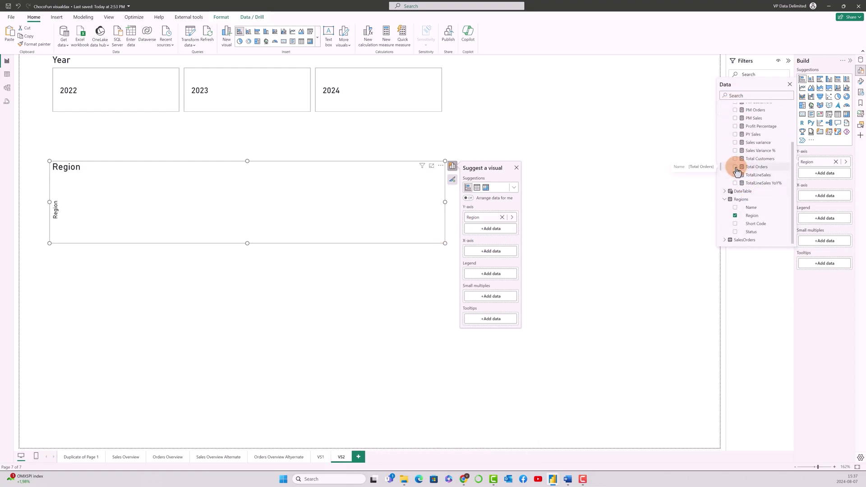
click(782, 199)
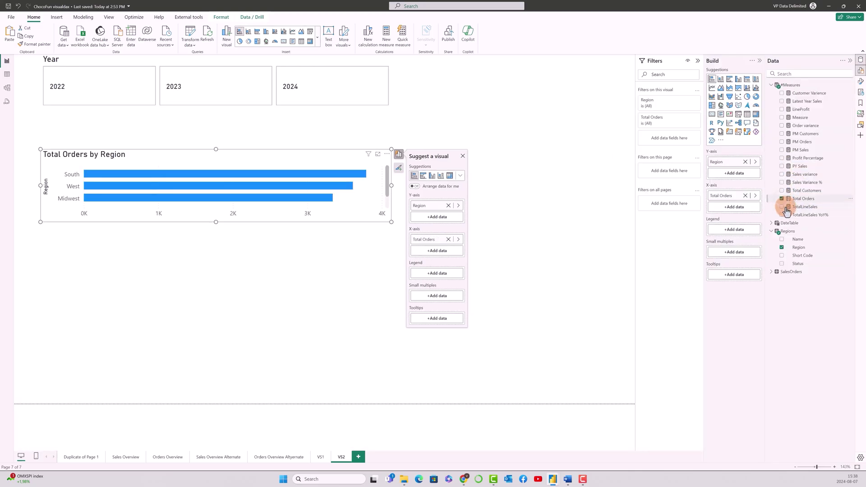
click(781, 206)
click(794, 110)
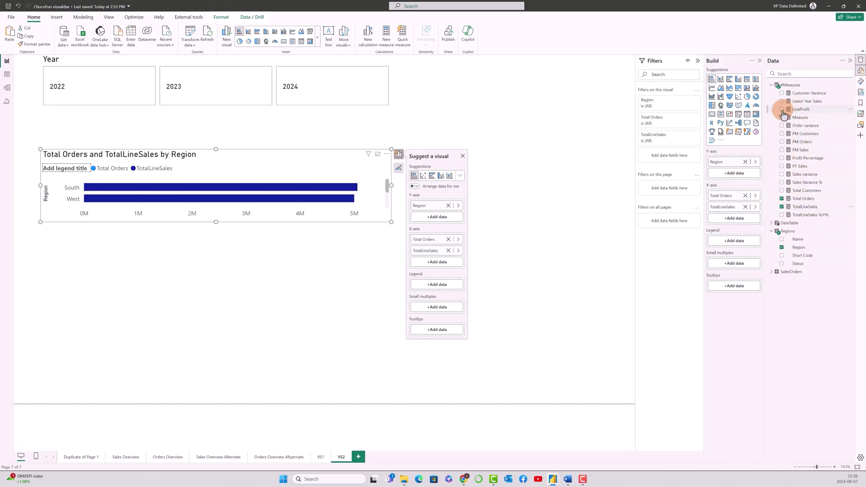
drag(392, 223, 405, 359)
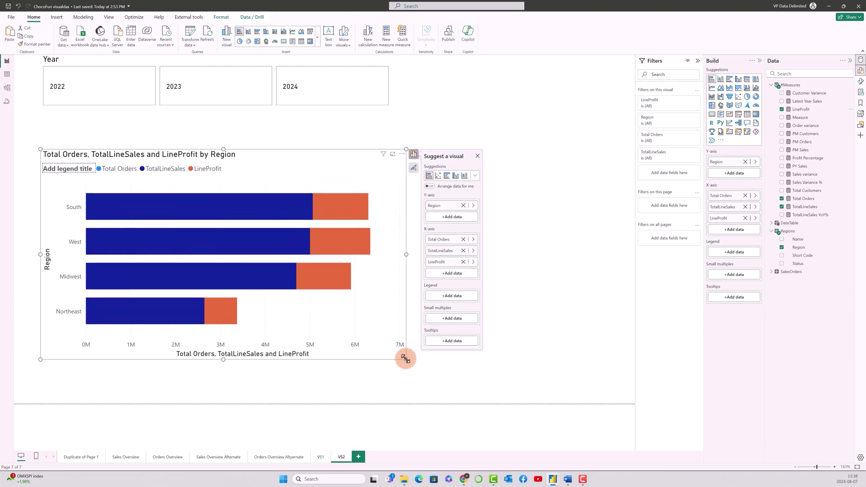
- Nudge the chart higher and move Total Orders and TotalLineSales into the chart's Tooltips
click(526, 247)
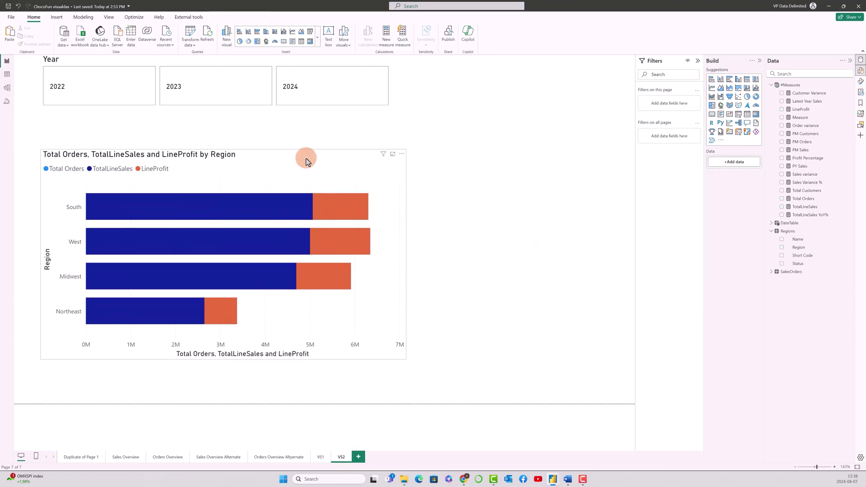
drag(305, 158, 309, 143)
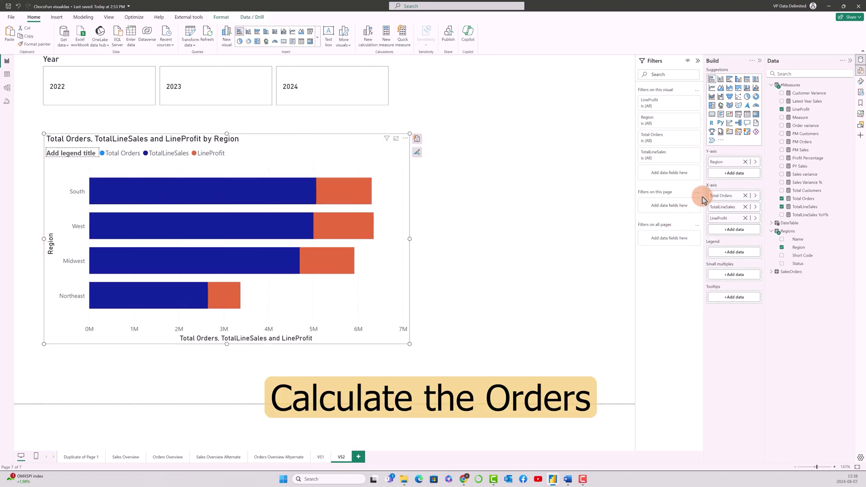
drag(710, 196, 729, 291)
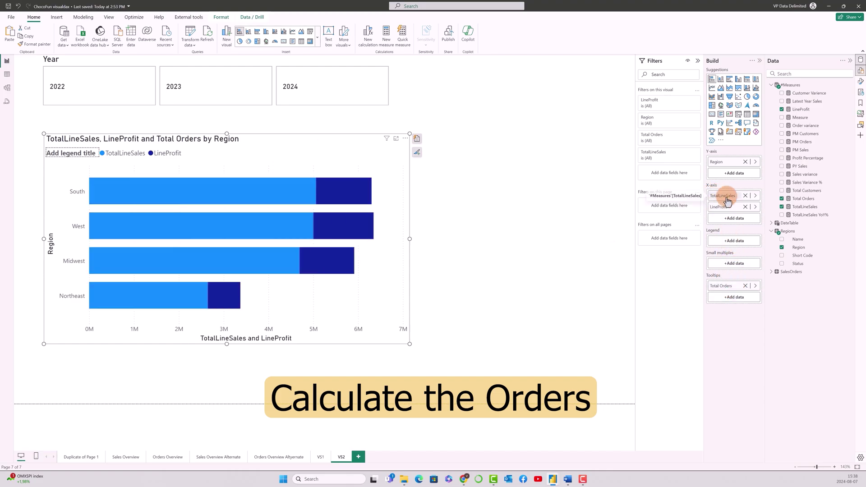
drag(725, 195, 724, 301)
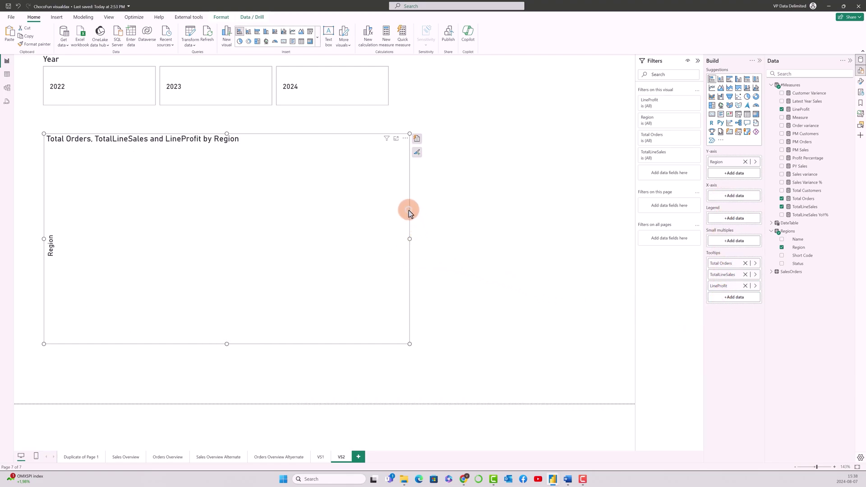
click(369, 40)
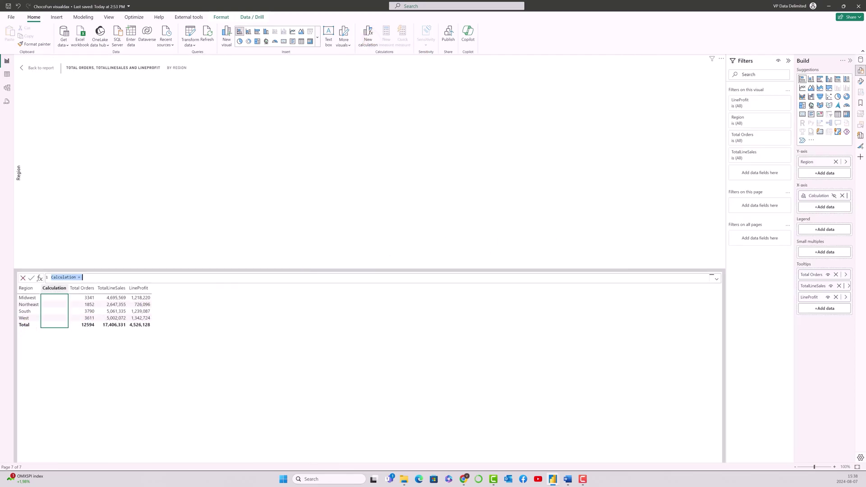
- Define the visual calculation as Orders = [Total Orders] so bars show Orders per region
key(alt+Tab)
click(87, 279)
drag(77, 278, 48, 278)
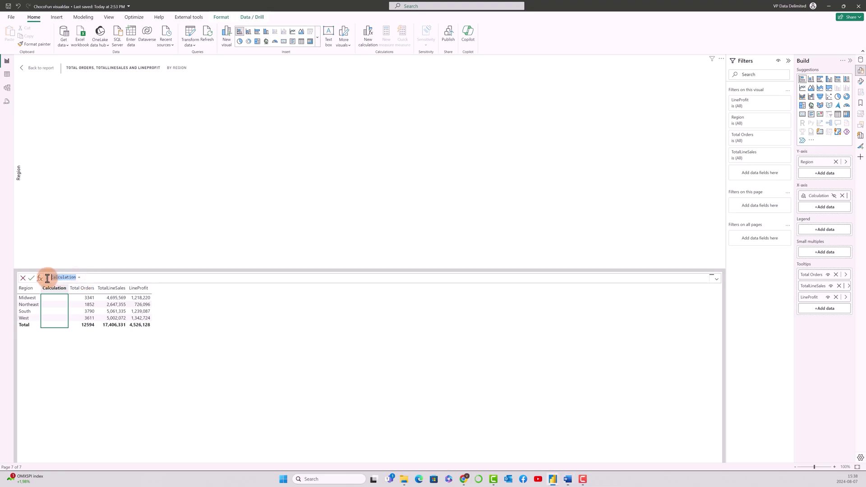
text(Orders)
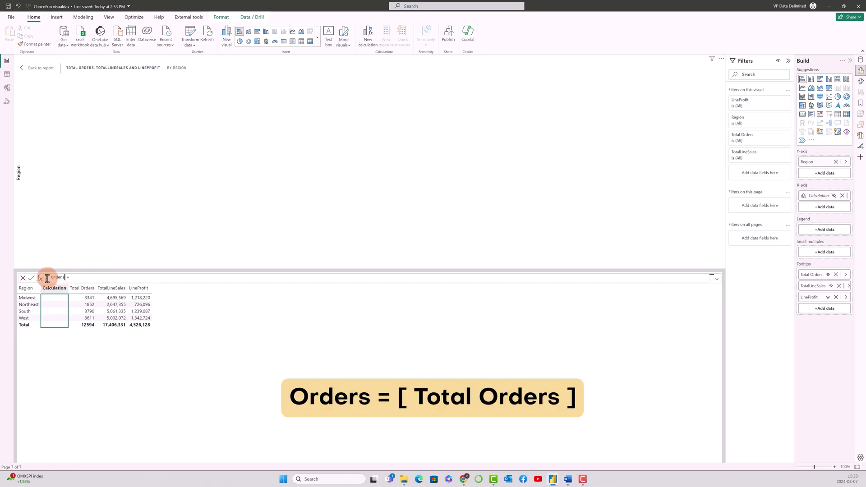
click(92, 276)
text(Tot)
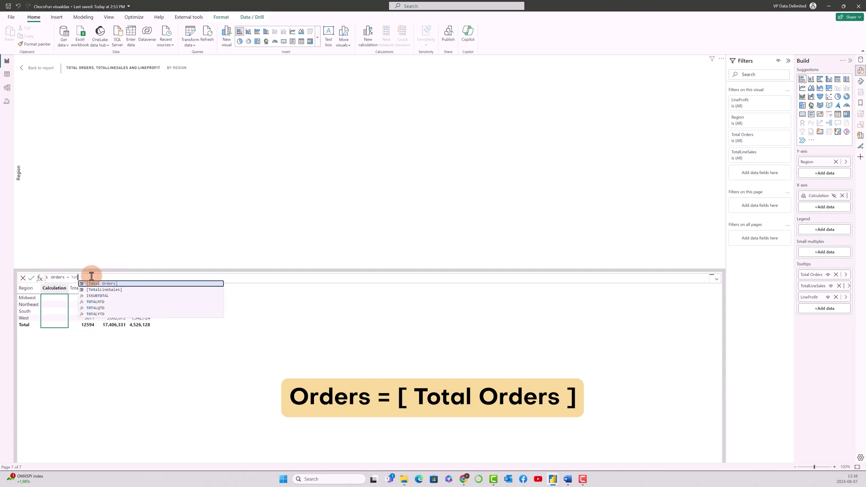
click(91, 283)
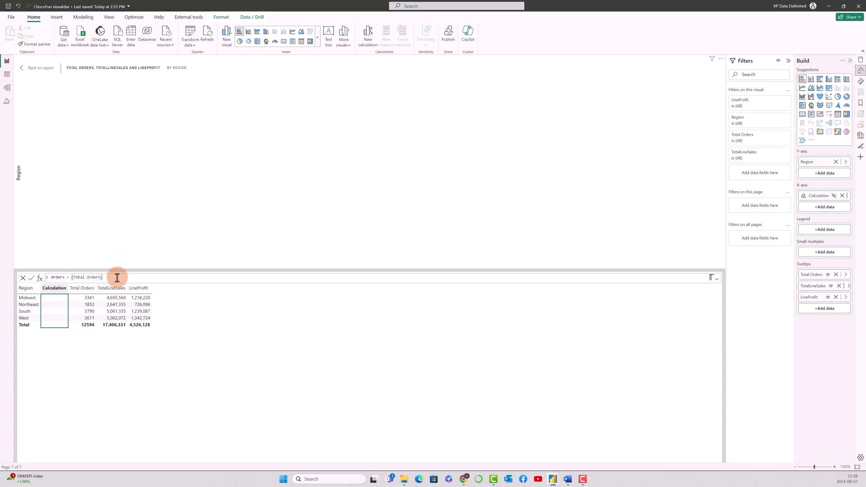
key(Return)
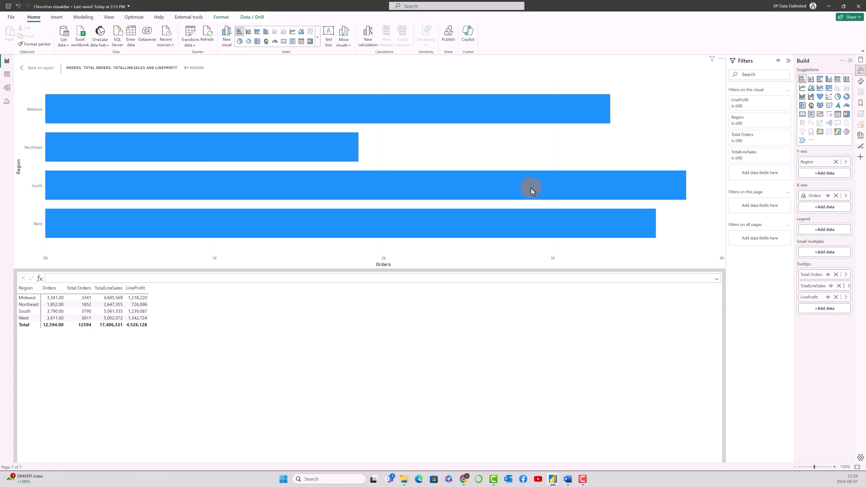
click(674, 181)
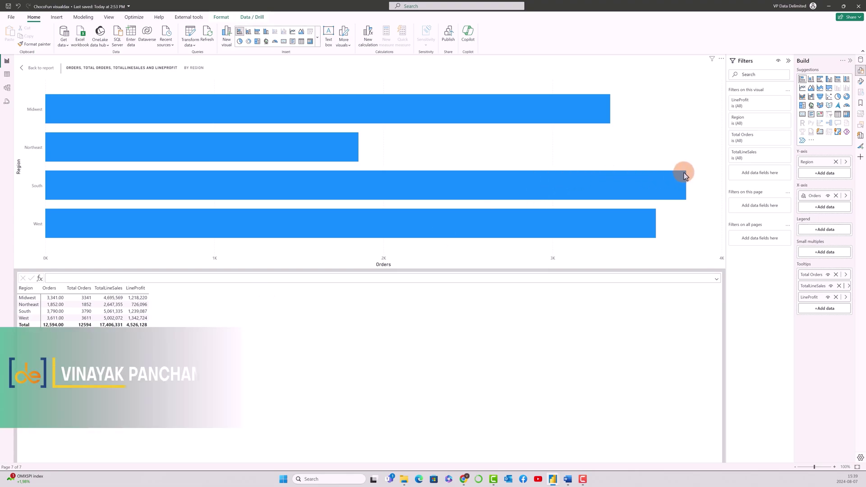
mouse_move(685, 176)
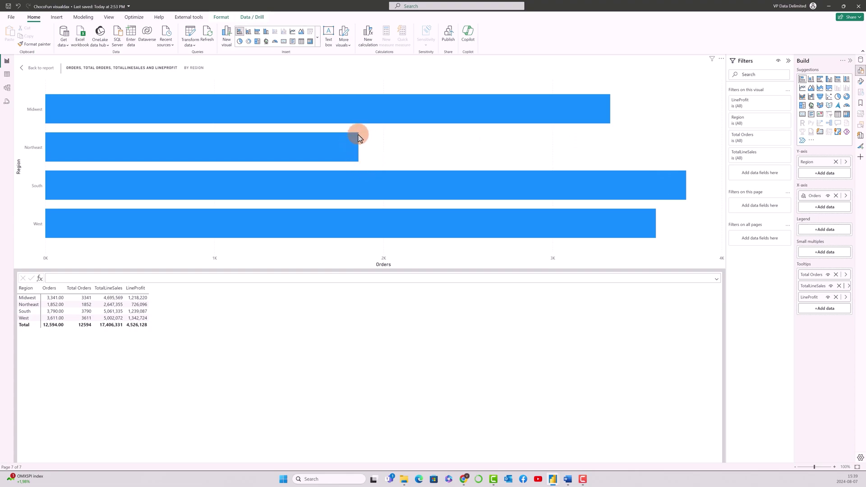
mouse_move(358, 155)
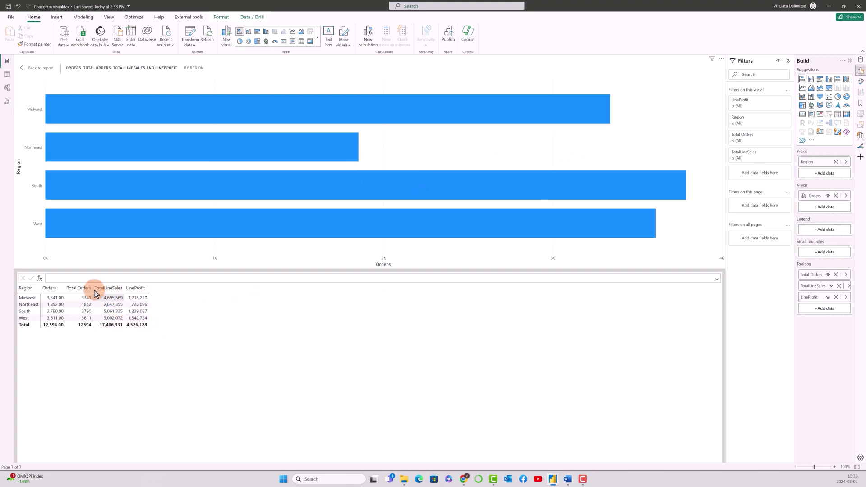
- Create a MaxOrders visual calculation as the MAXX of Total Orders (3,790 per region)
click(57, 278)
double_click(71, 278)
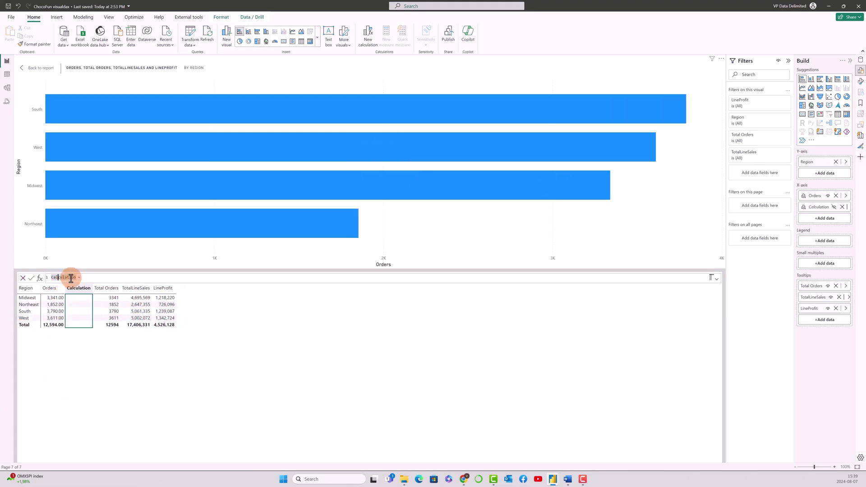
text(Maxo)
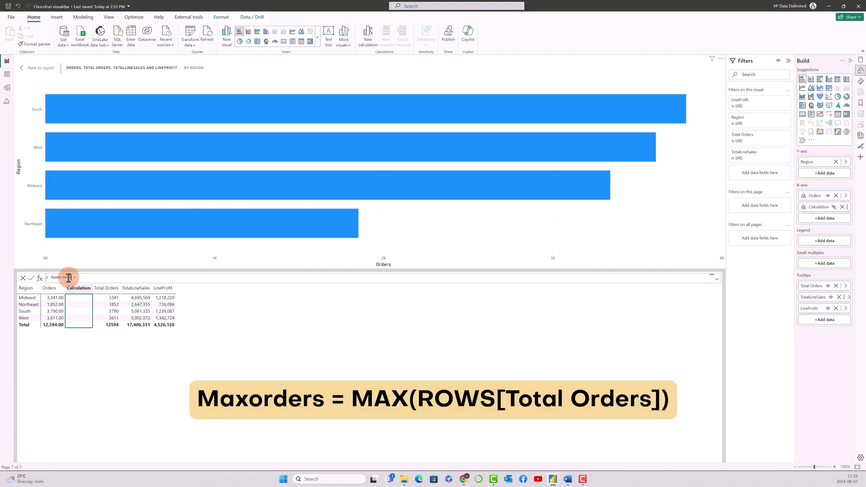
text(rders = MAXX)
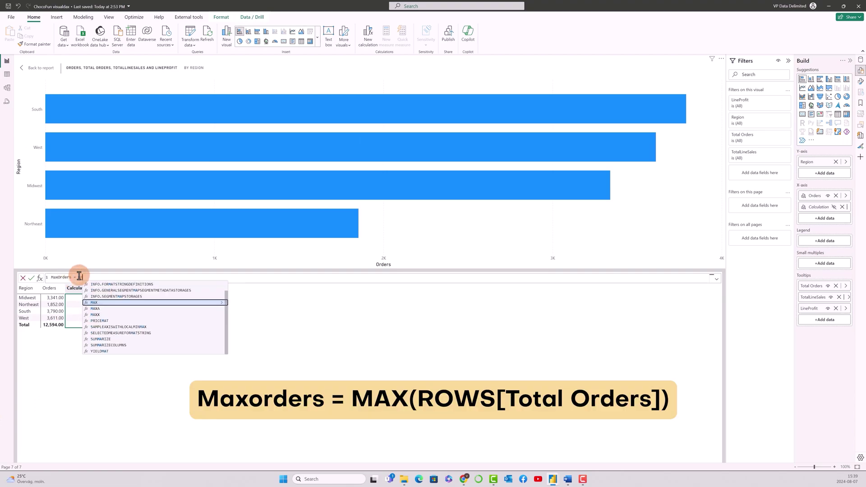
text((ROW)
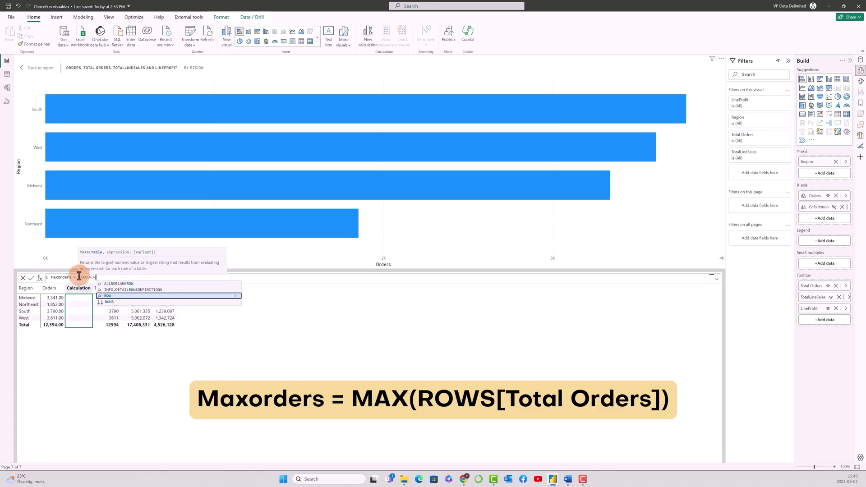
text(S)
key(Escape)
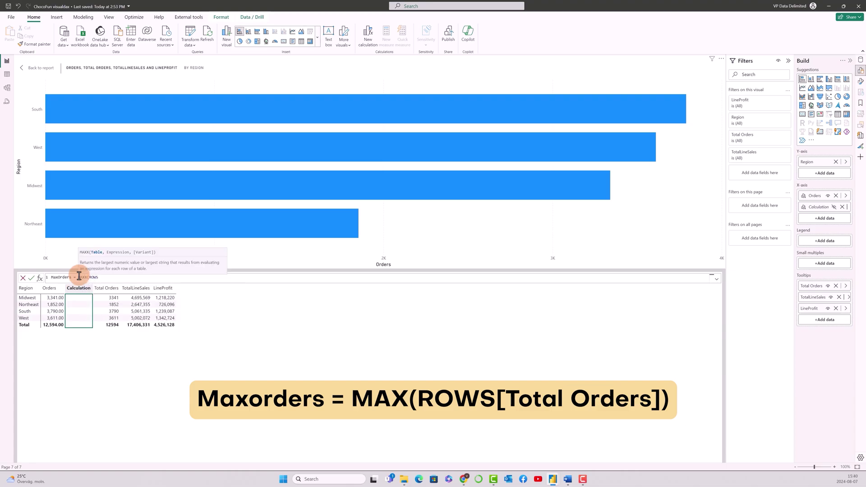
text(,")
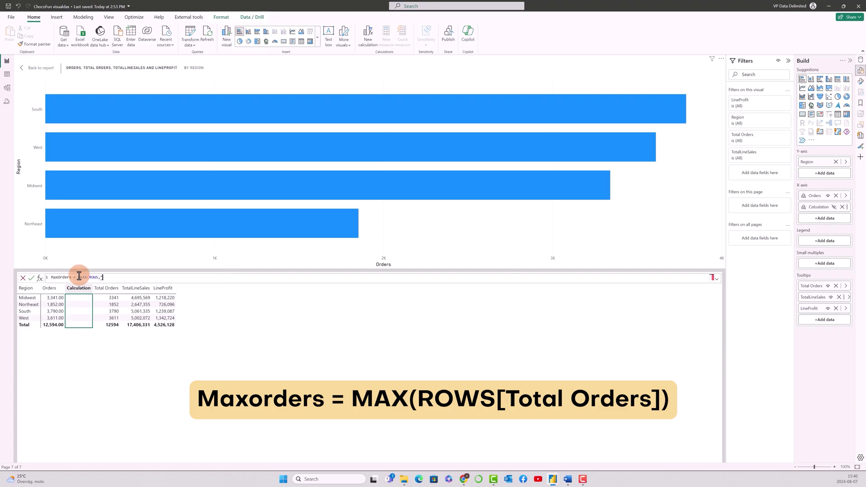
key(BackSpace)
text(Tota)
key(Tab)
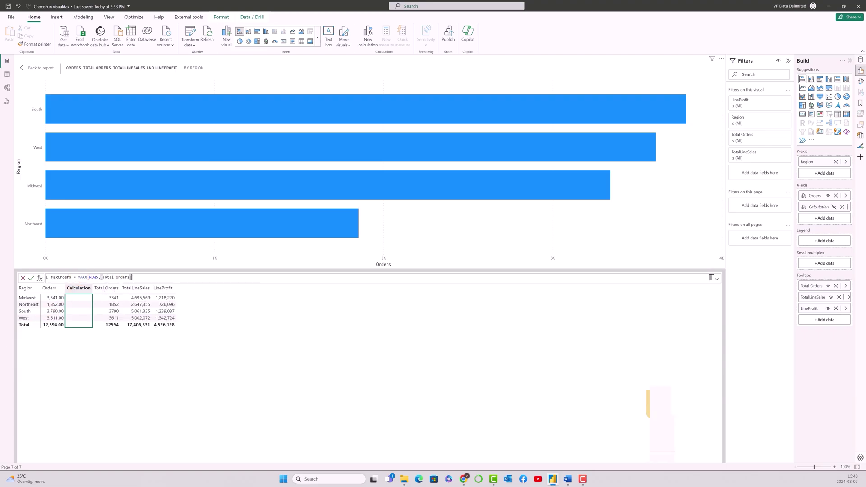
text())
key(Return)
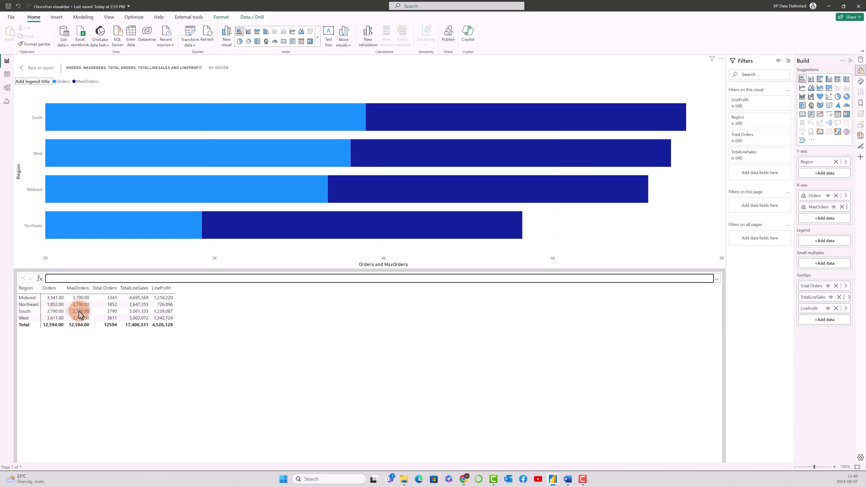
- Hide MaxOrders from the chart using its eye icon in the X-axis well
mouse_move(413, 194)
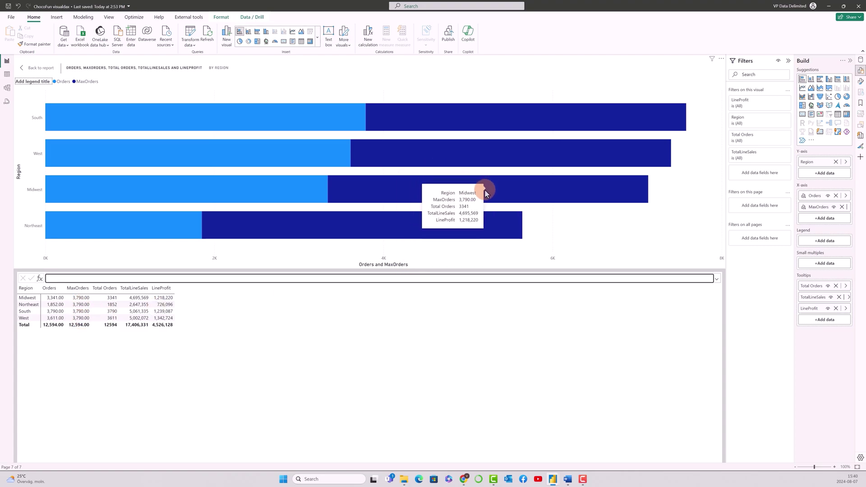
click(835, 208)
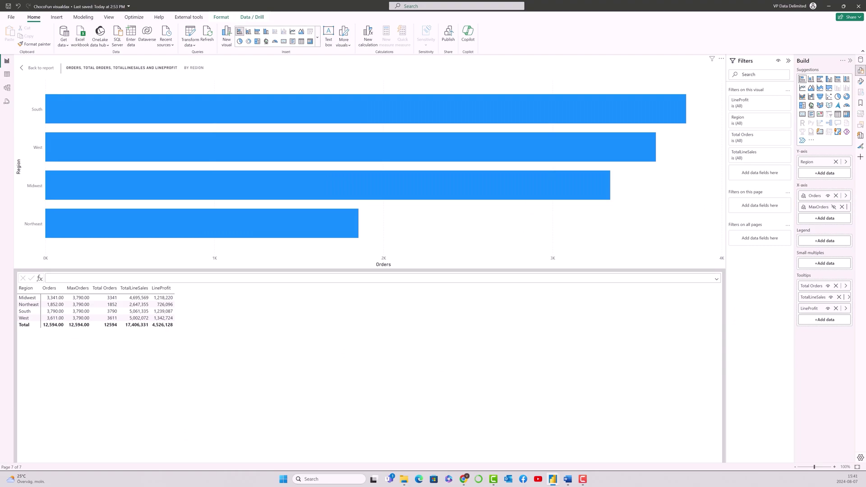
click(77, 279)
- Enter the visual calculation space Order Sales = [MaxOrders]*1.05-[Total Orders]
double_click(74, 277)
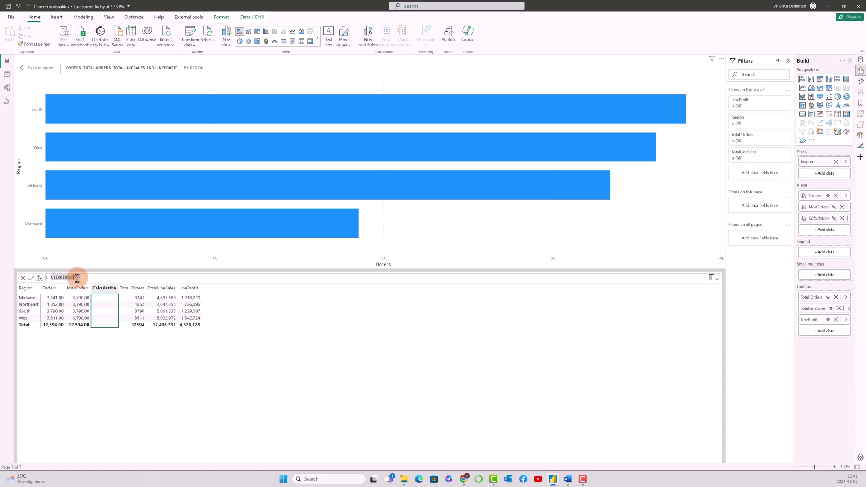
click(77, 279)
double_click(52, 280)
key(BackSpace)
text(space Or)
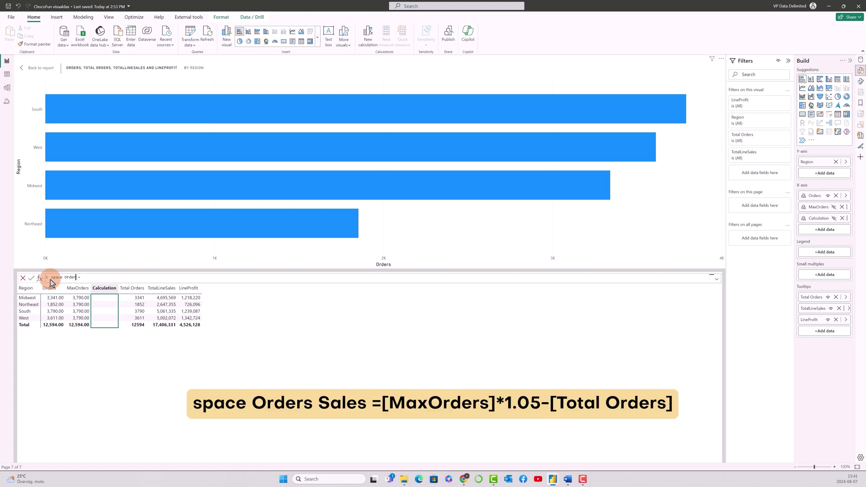
text(der Sales = MAX)
key(Up)
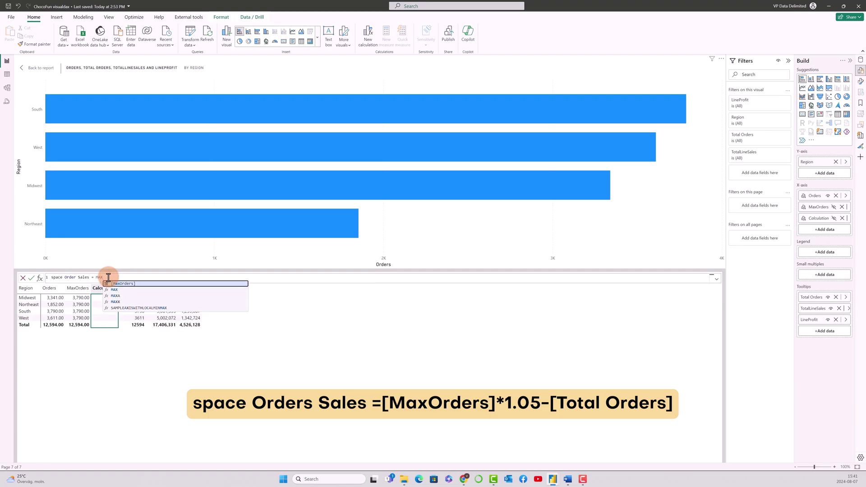
key(Tab)
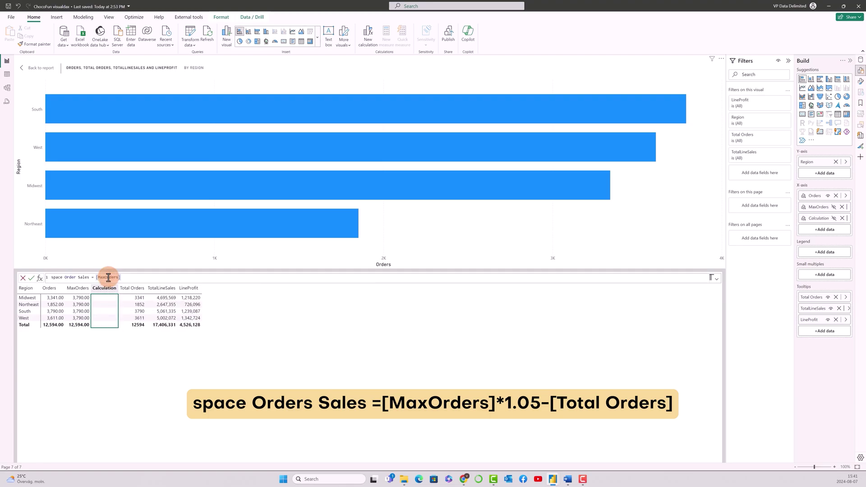
text(*)
text(1.0)
text(5-)
text([Total Orders])
key(Tab)
key(Return)
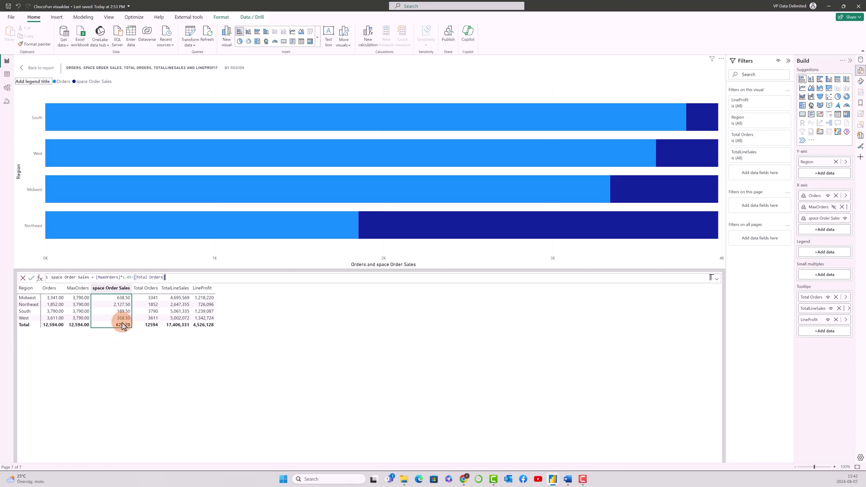
click(77, 305)
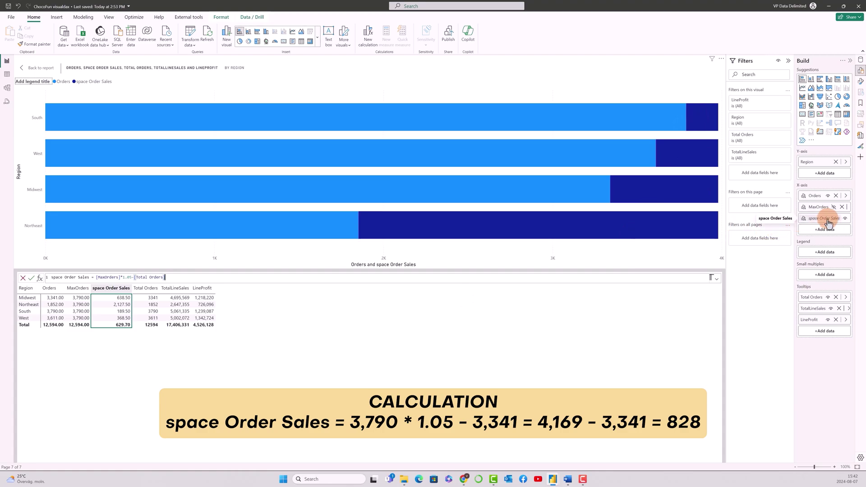
- Set the space Order Sales series bars to 100% transparency
click(860, 82)
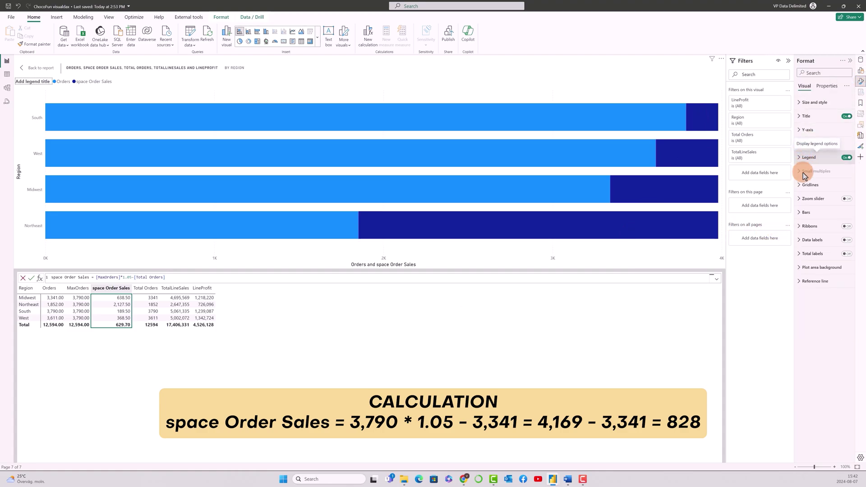
click(804, 213)
click(824, 246)
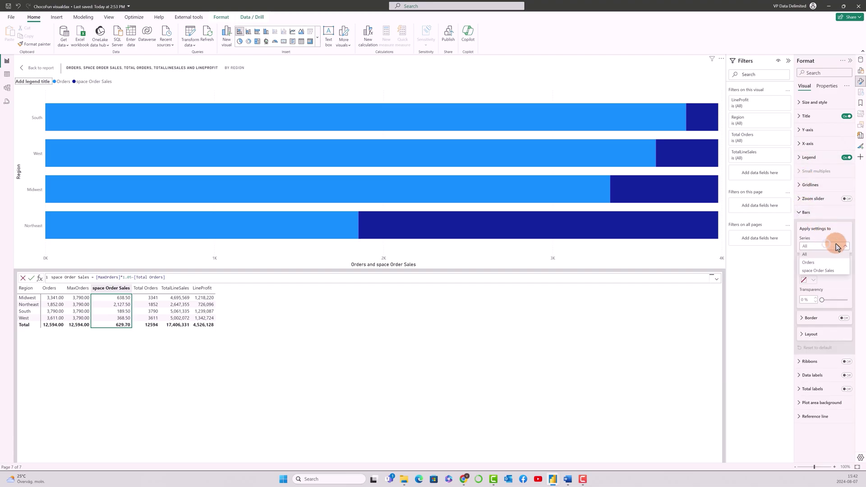
click(819, 270)
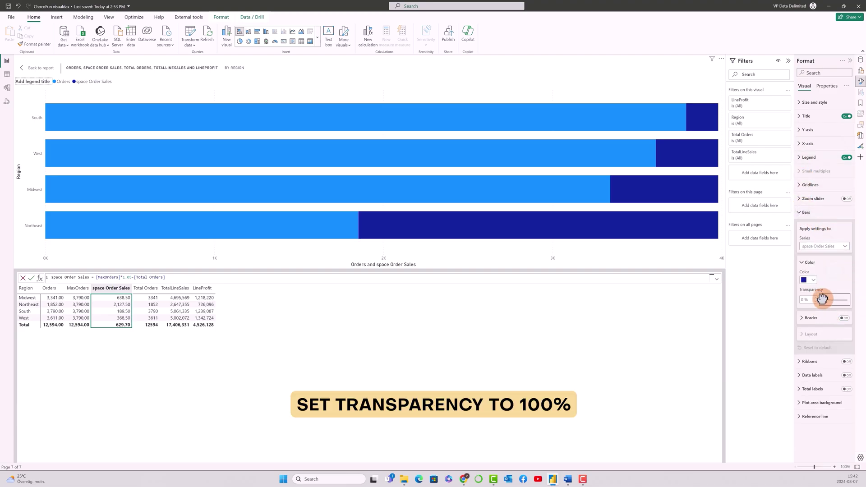
drag(822, 299, 856, 300)
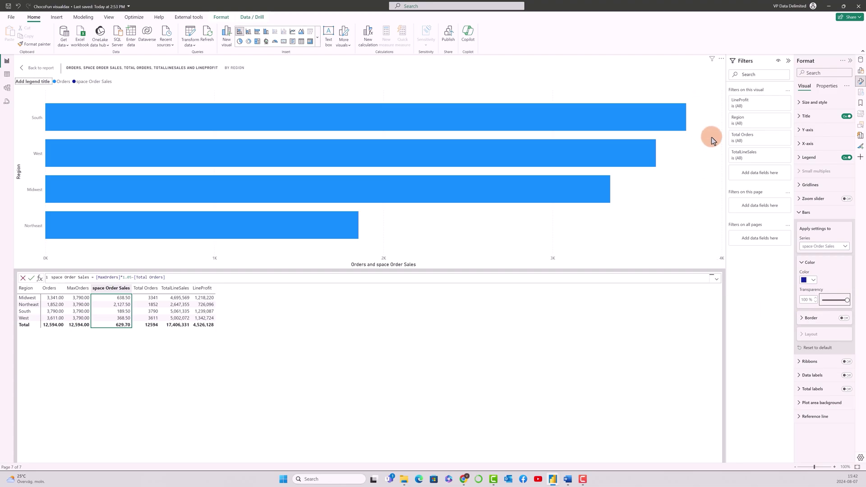
- Start a new visual calculation named Sales beginning with [TotalLineSales]
click(217, 318)
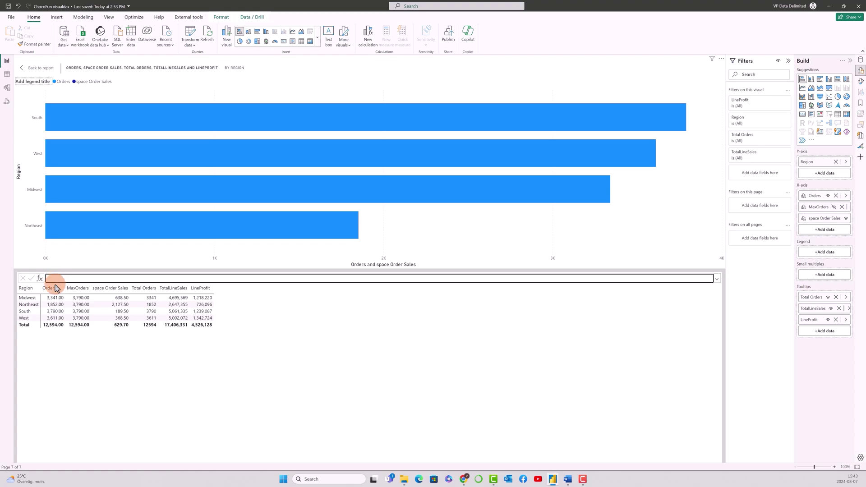
click(136, 280)
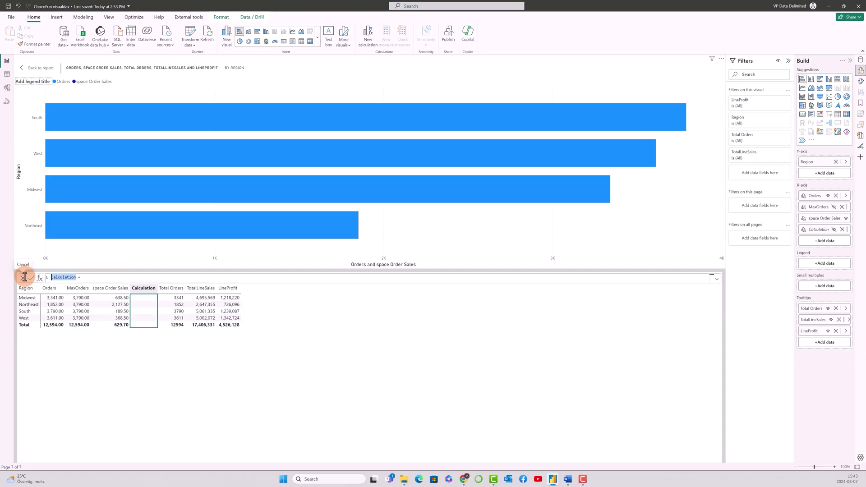
text(Sales = )
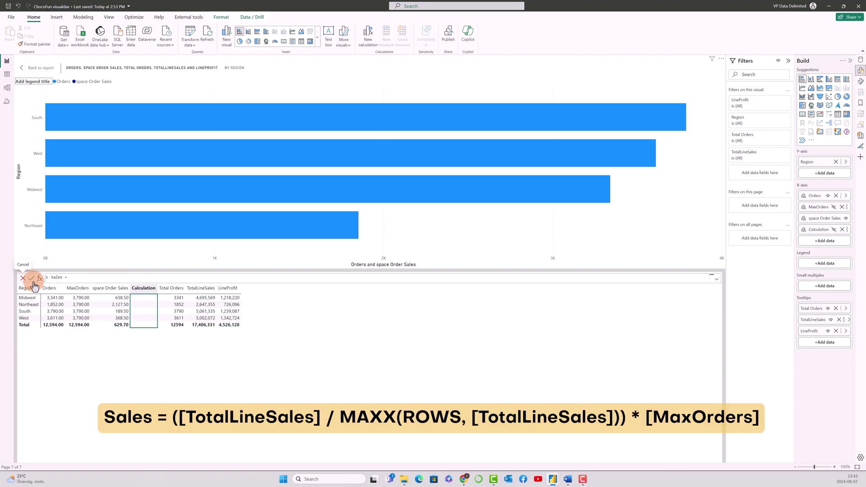
text(Tot)
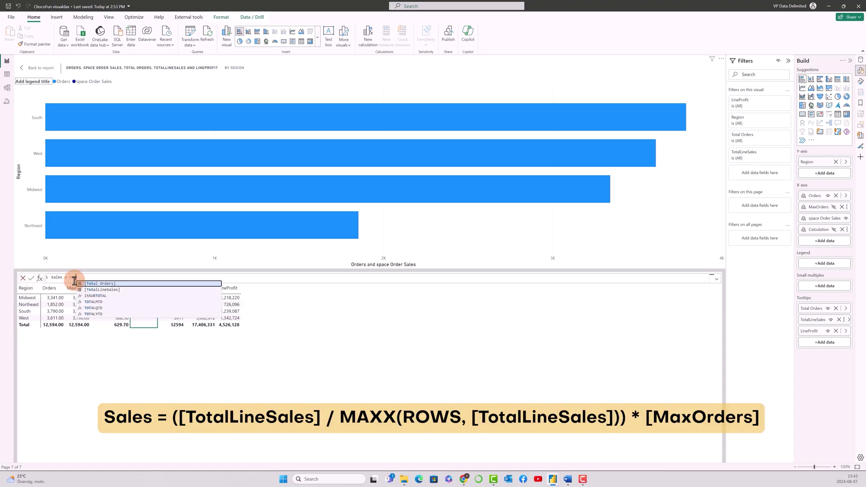
text(a)
key(Down)
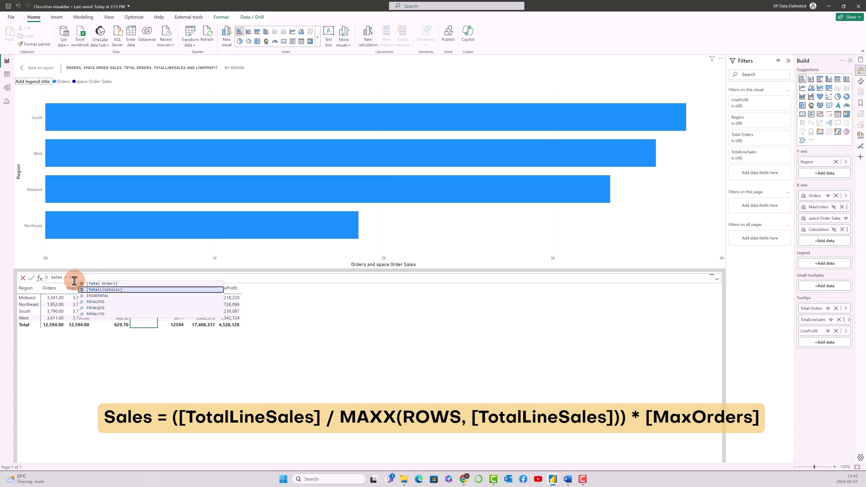
key(Tab)
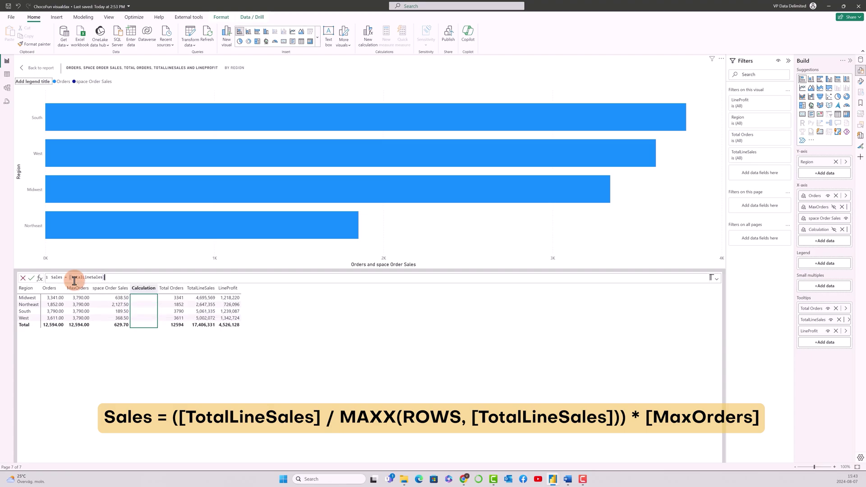
- Complete the formula as ([TotalLineSales]/MAXX(ROWS,[TotalLineSales]))*[MaxOrders]
text(/MA)
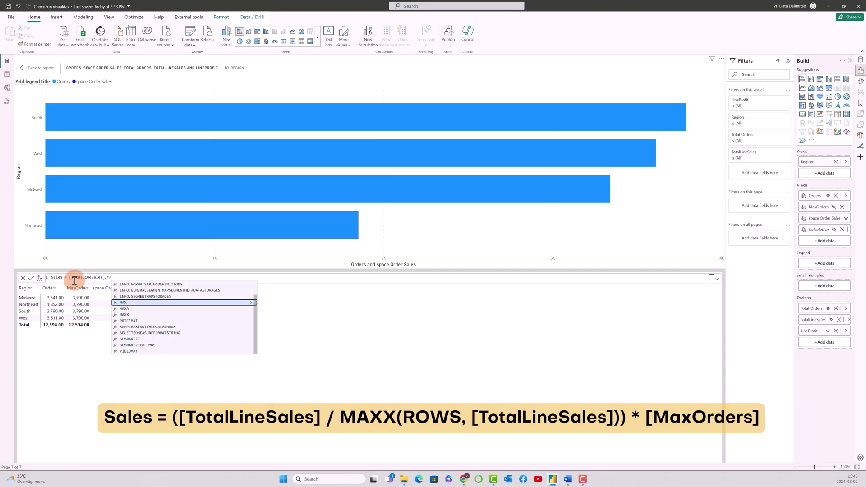
text(XX)
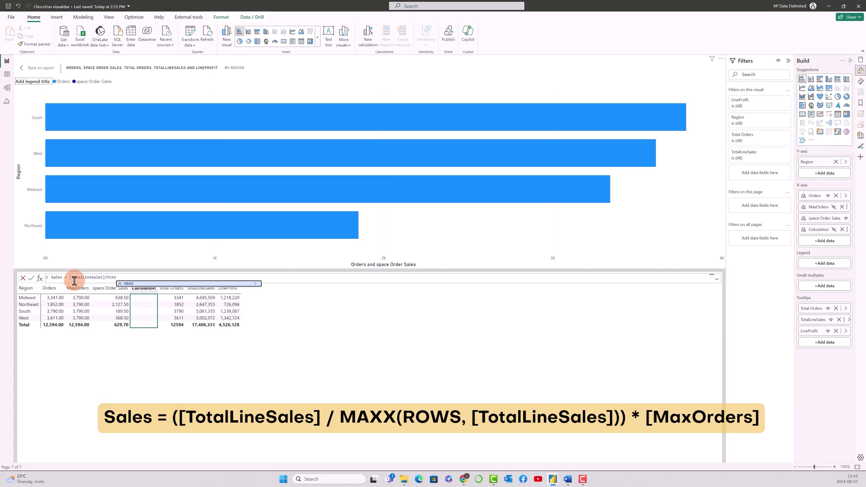
text((ROWS)
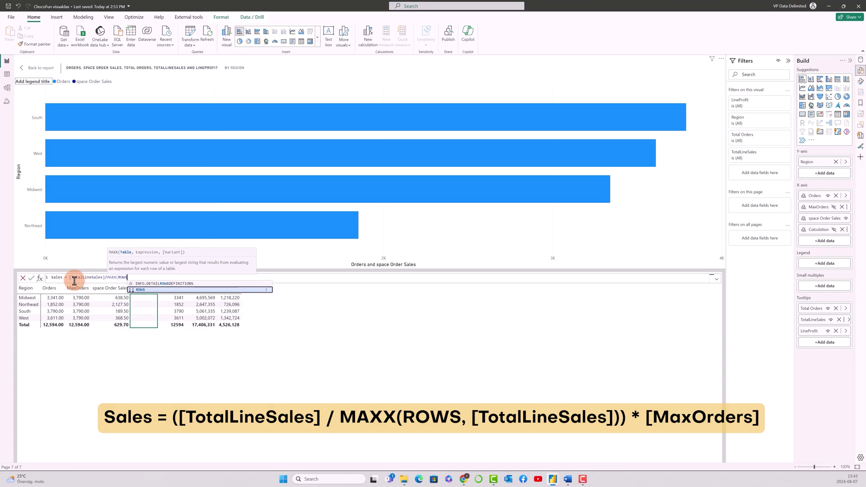
text(,Total)
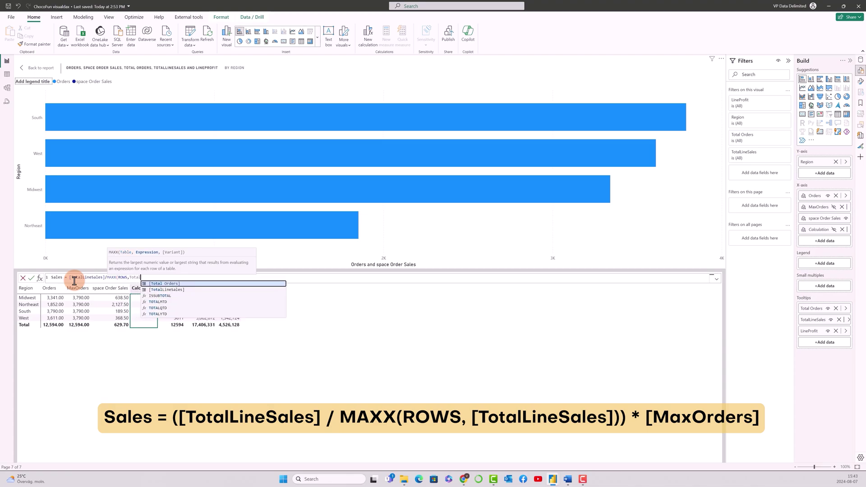
key(Down)
key(Tab)
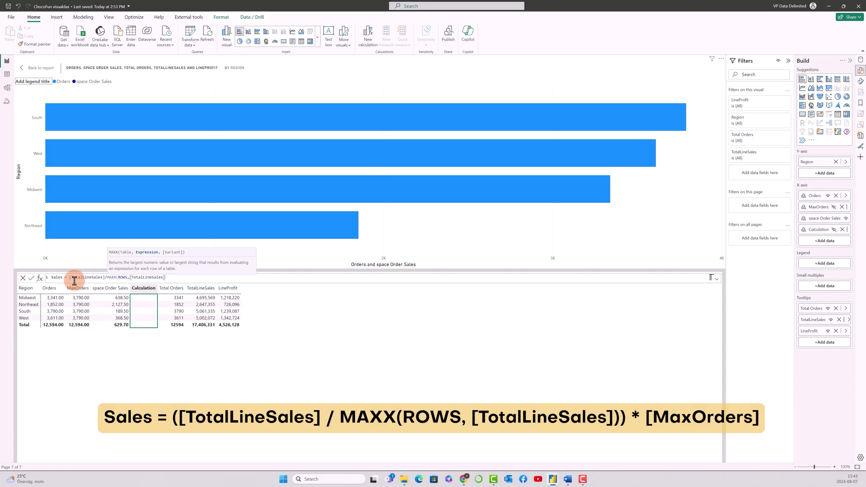
text())
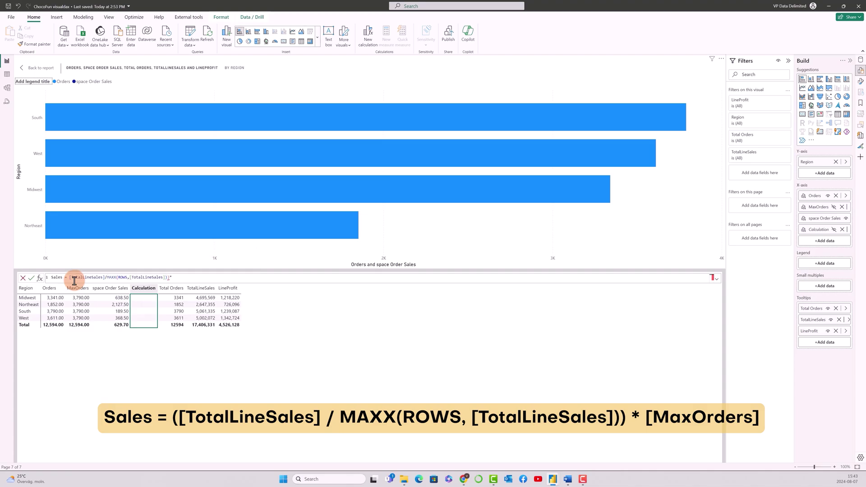
text(*MAX)
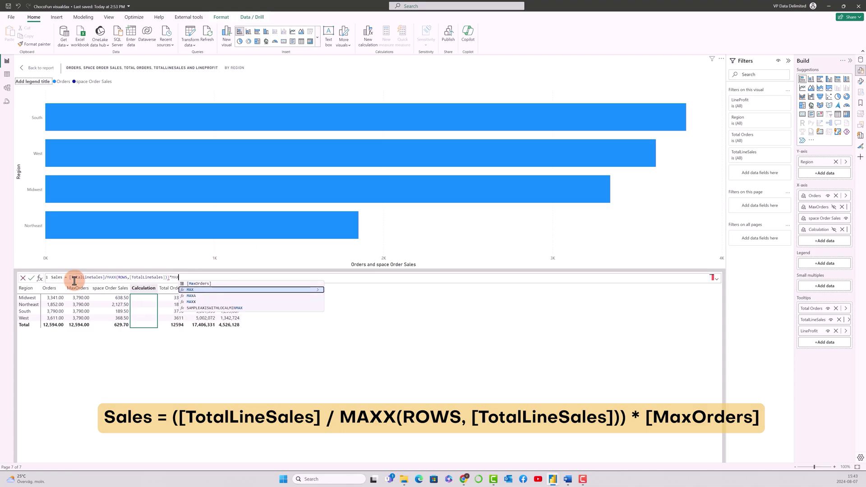
key(Up)
key(Tab)
click(71, 277)
text(()
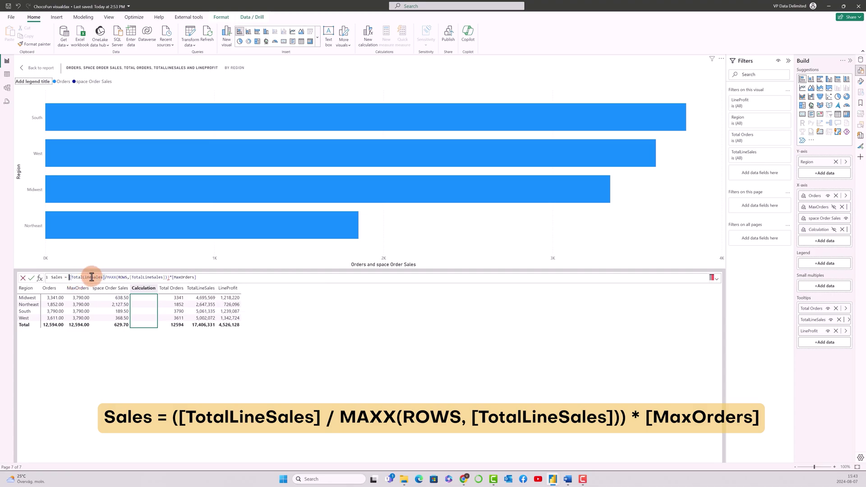
click(202, 277)
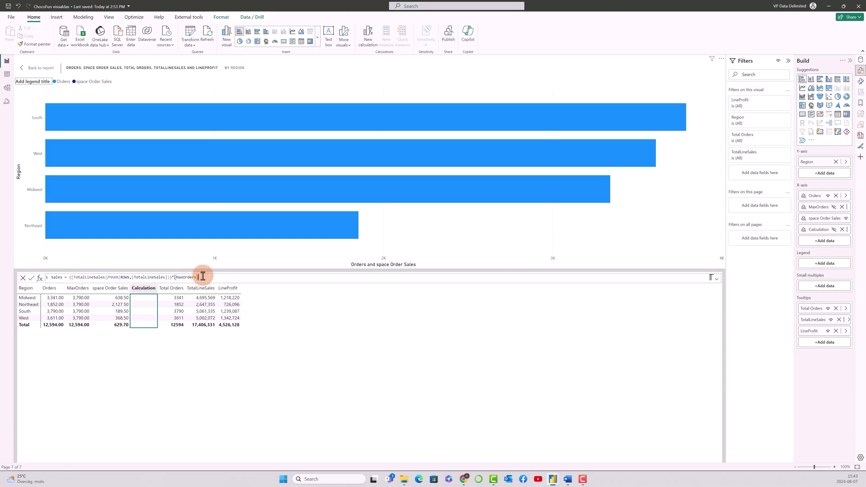
- Commit the Sales calculation, adding orange bars of 3,516.11, 1,982.38, 3,790.00 and 3,745.62 by region
key(Return)
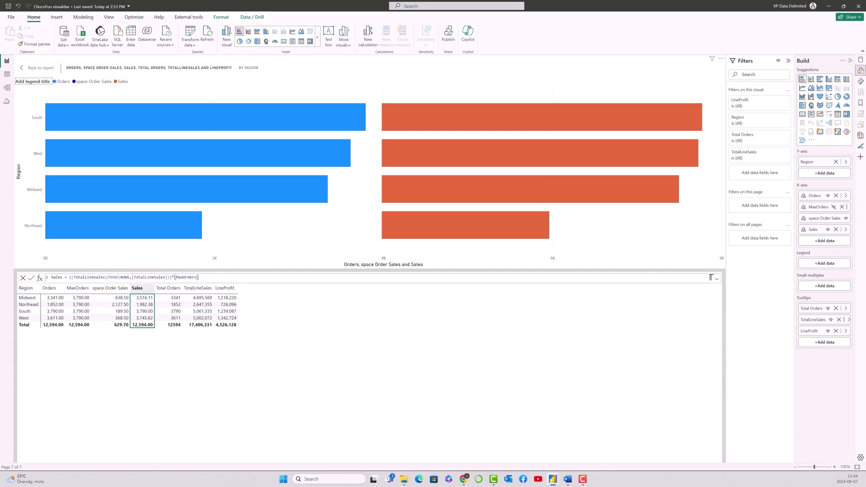
click(182, 278)
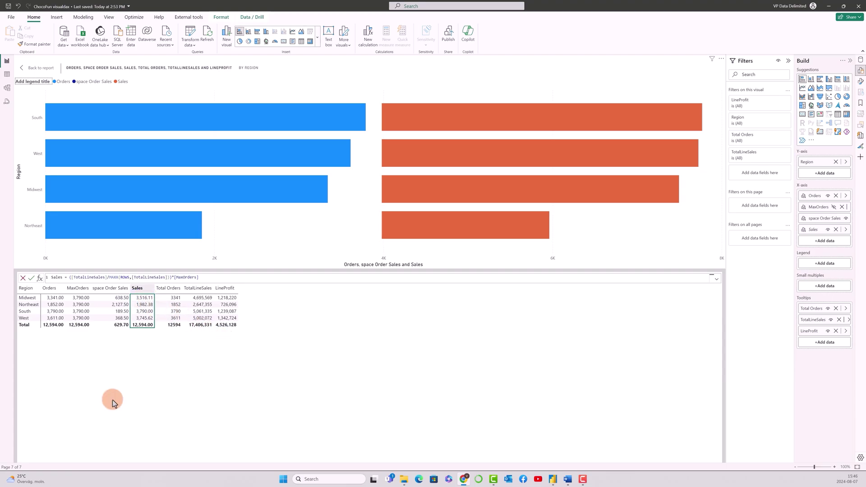
- Start a new visual calculation named Space Sales Profit referencing [MaxOrders]
click(41, 278)
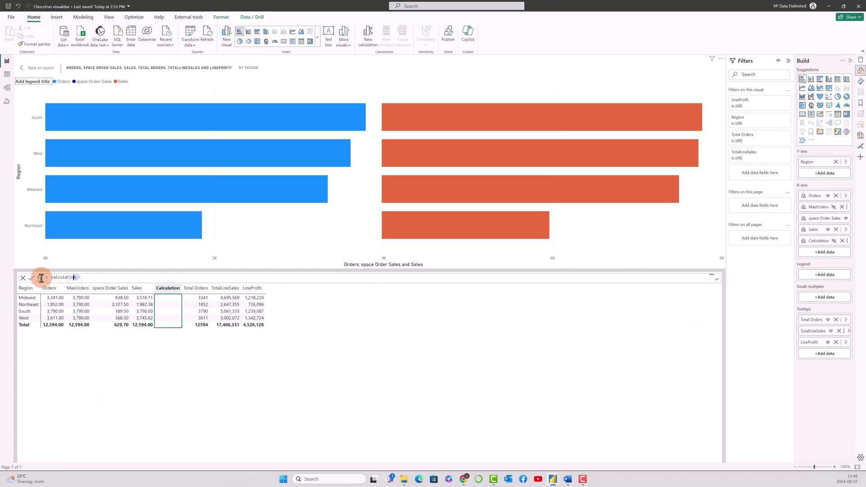
drag(41, 277, 21, 277)
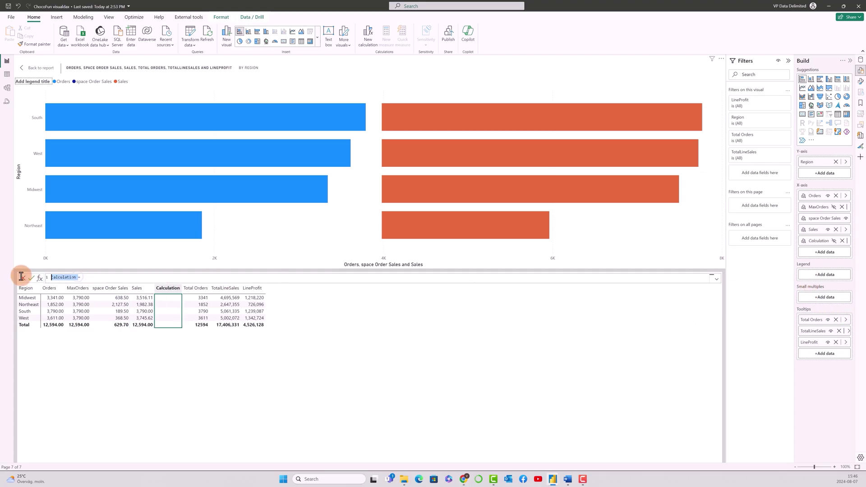
text(Space Sales Profit)
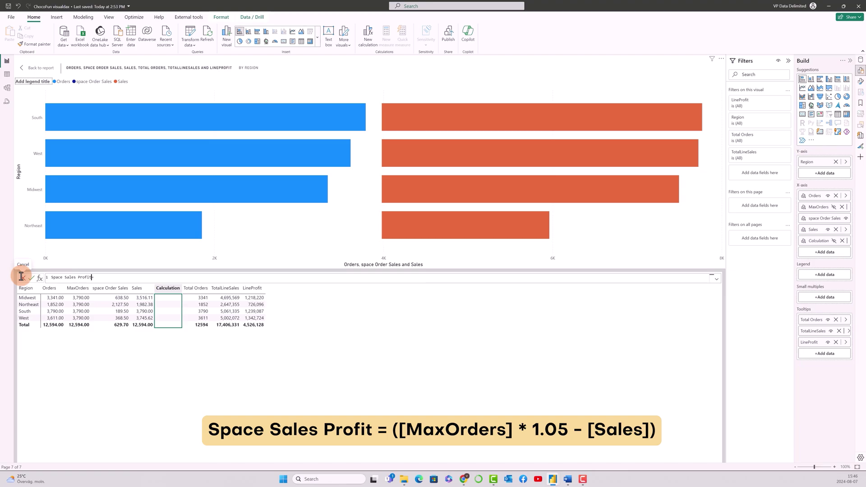
text(=)
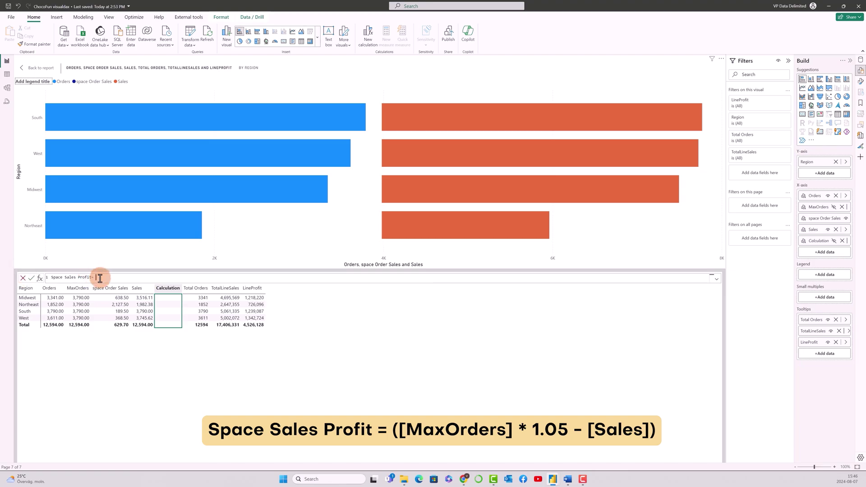
text((MA)
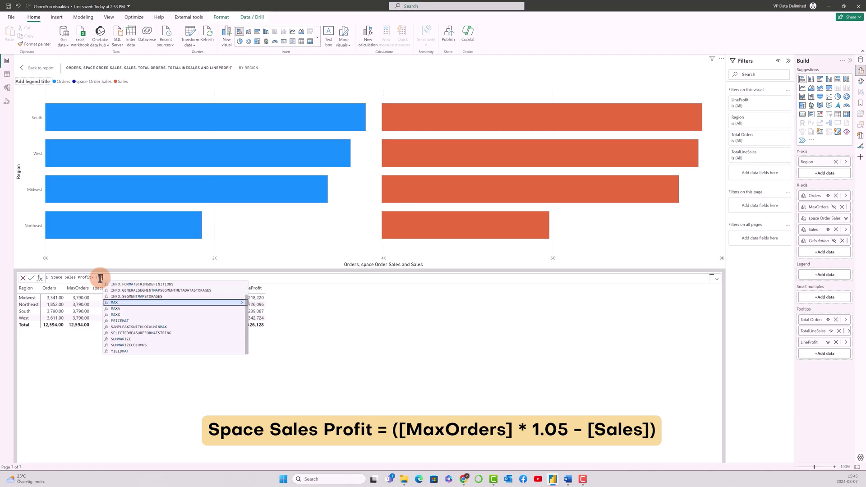
key(BackSpace)
key(Escape)
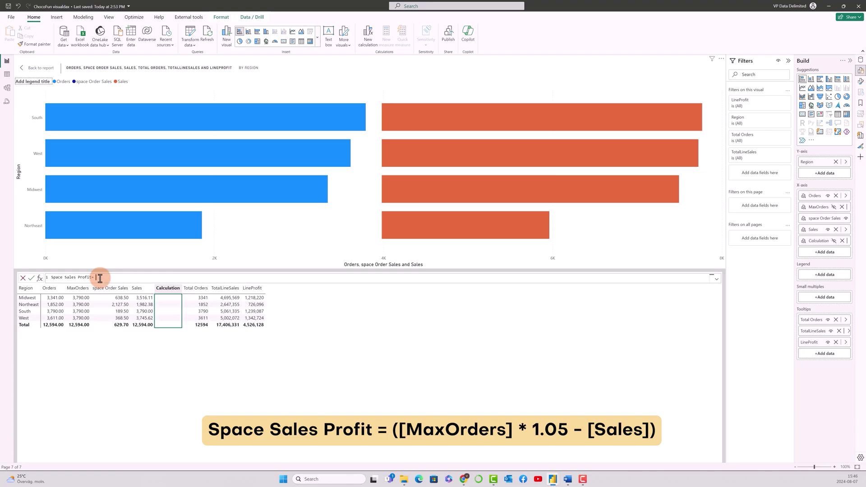
text(Max)
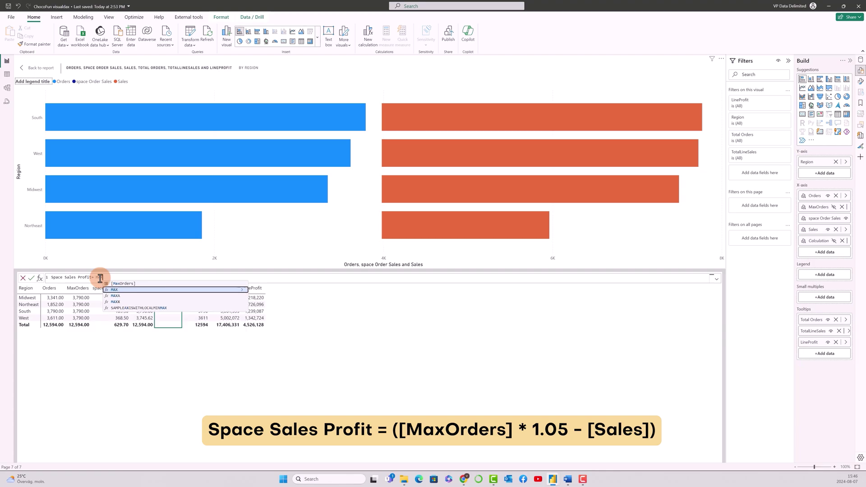
key(Up)
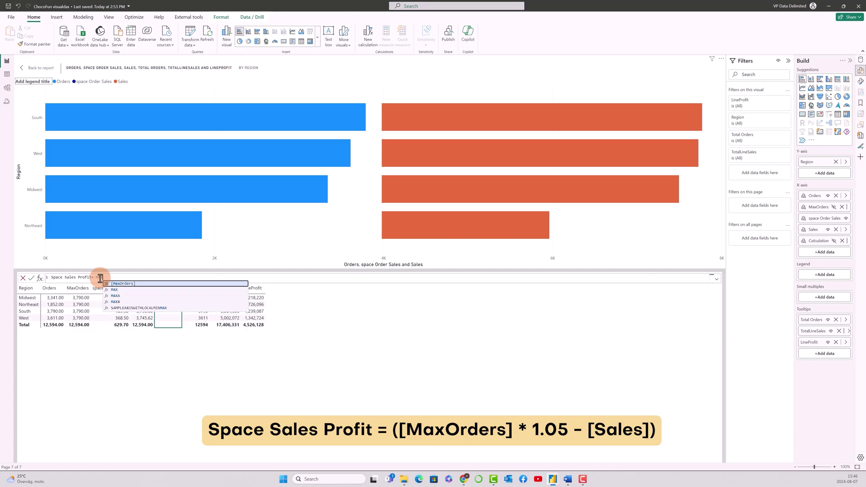
key(Tab)
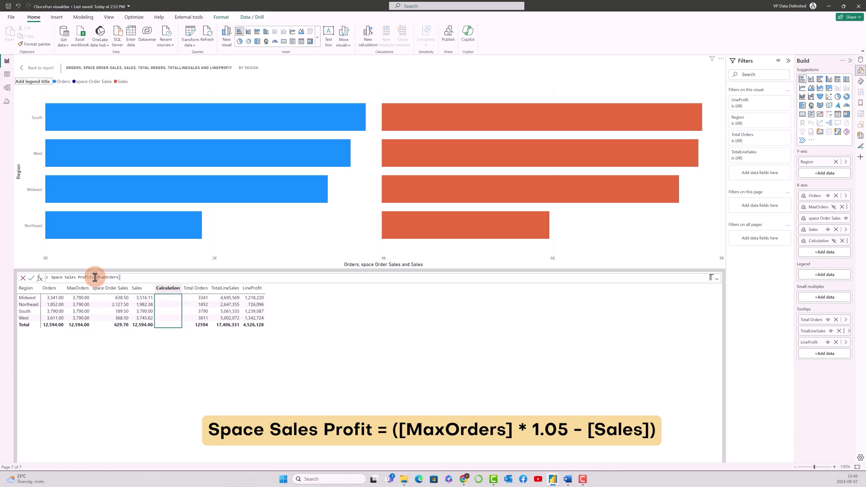
- Complete the formula as ([MaxOrders]*1.05-[Sales]) and commit it
click(96, 277)
text(()
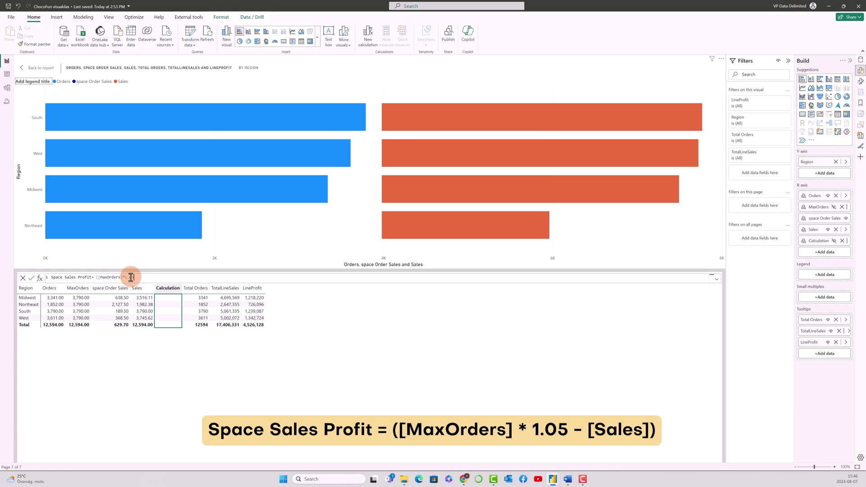
text(05-Sale)
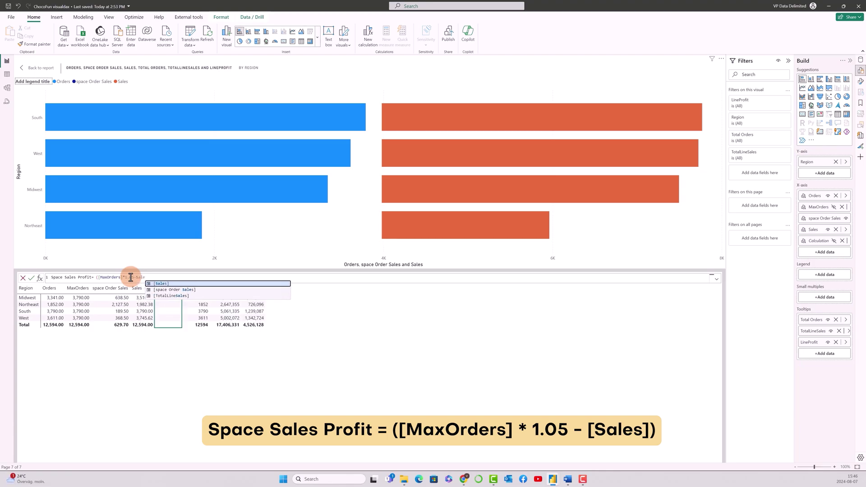
key(Tab)
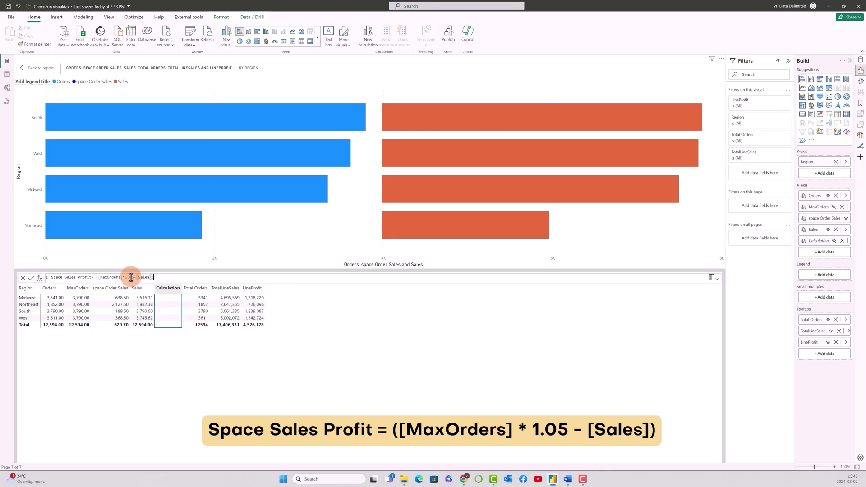
key(Return)
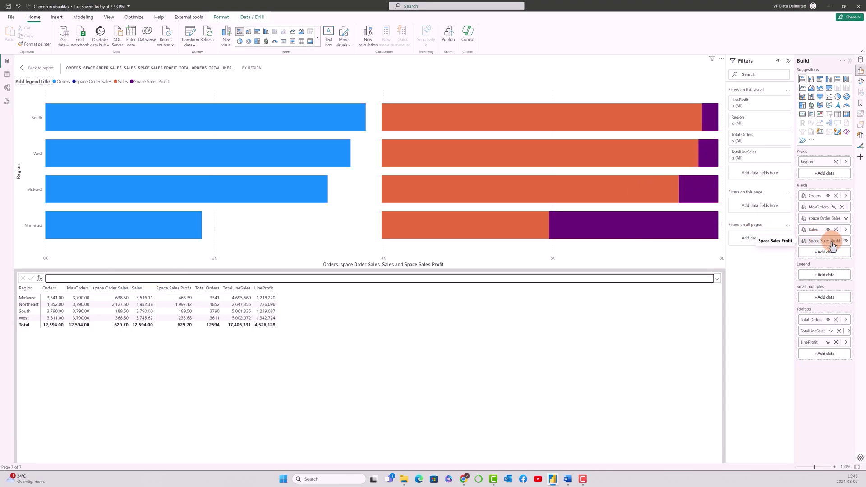
- Set the Space Sales Profit bars to 100% transparency, then begin another new calculation
click(861, 82)
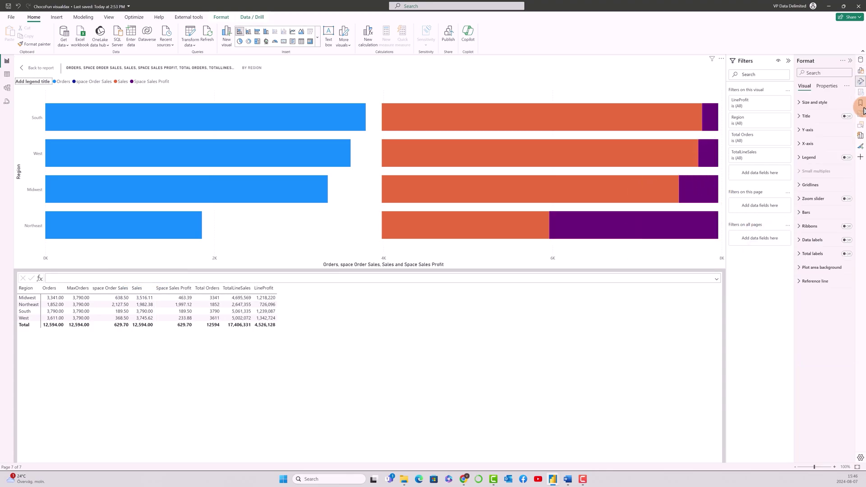
click(806, 212)
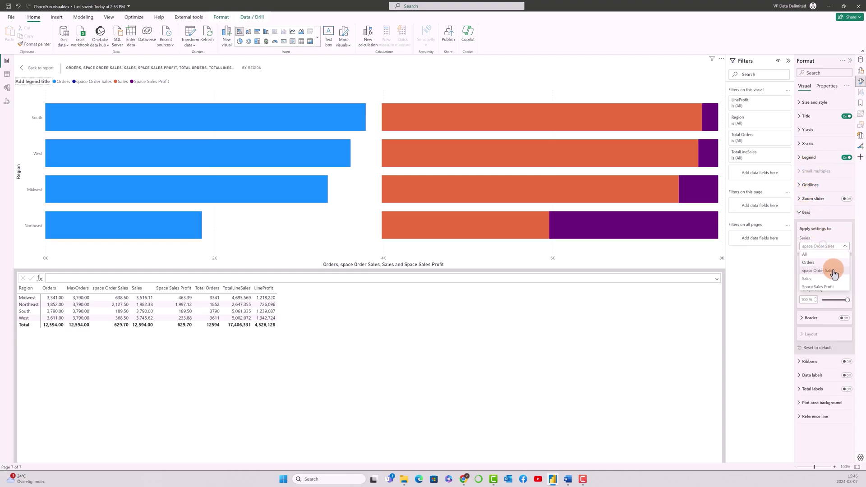
click(844, 300)
mouse_move(843, 305)
mouse_down()
mouse_move(822, 300)
mouse_move(845, 299)
mouse_up()
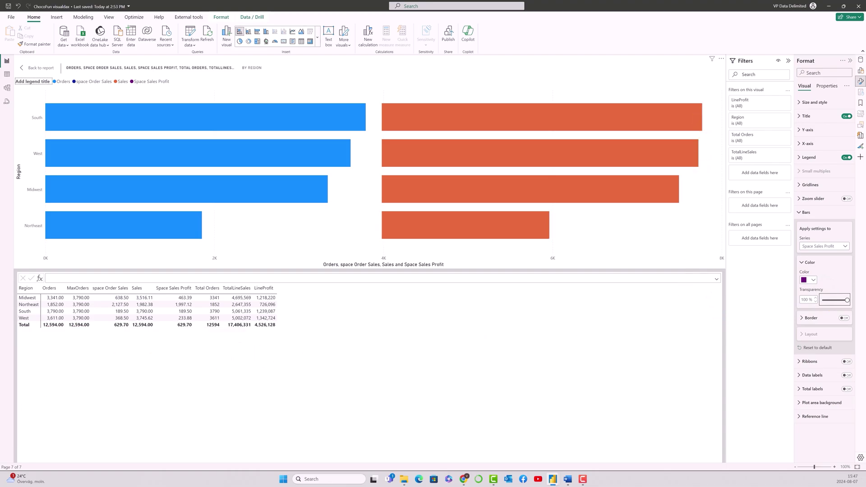
click(189, 281)
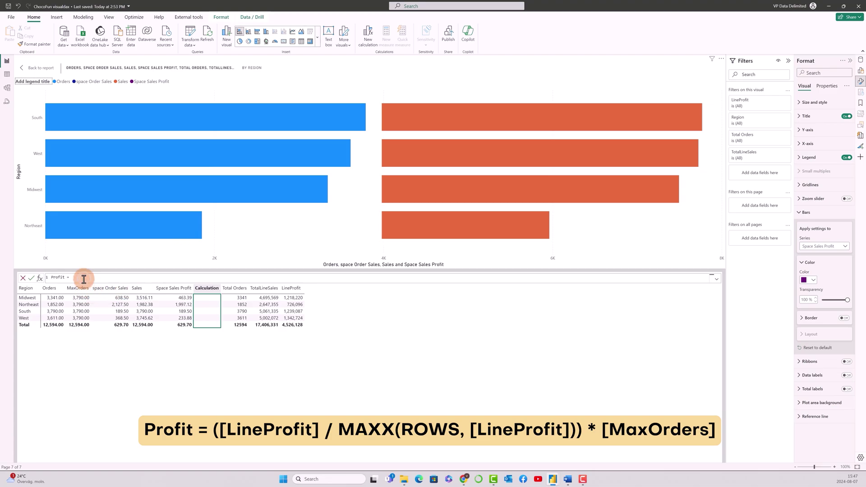
- Commit Profit = ([LineProfit]/MAXX(ROWS,[LineProfit]))*[MaxOrders] and return to the VS2 report page
text(Line)
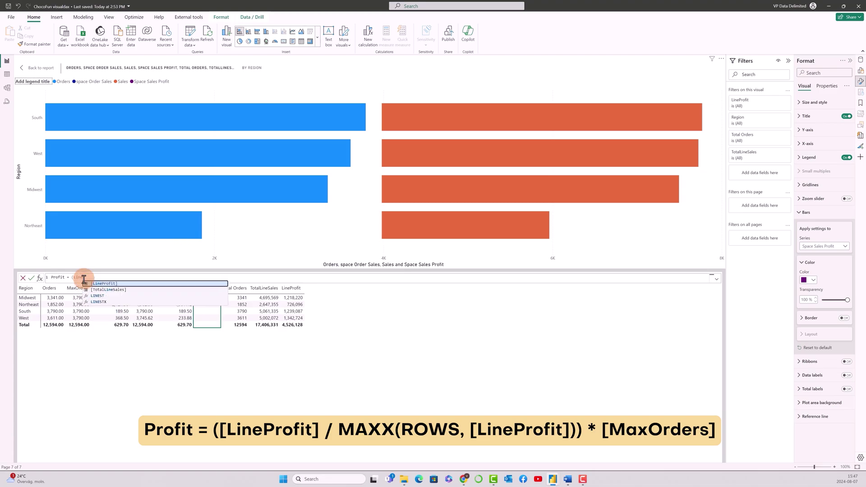
key(Tab)
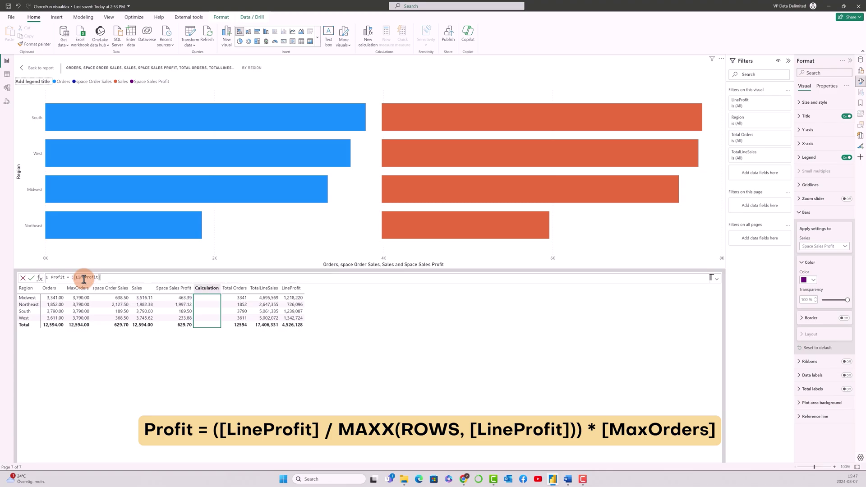
text(/M)
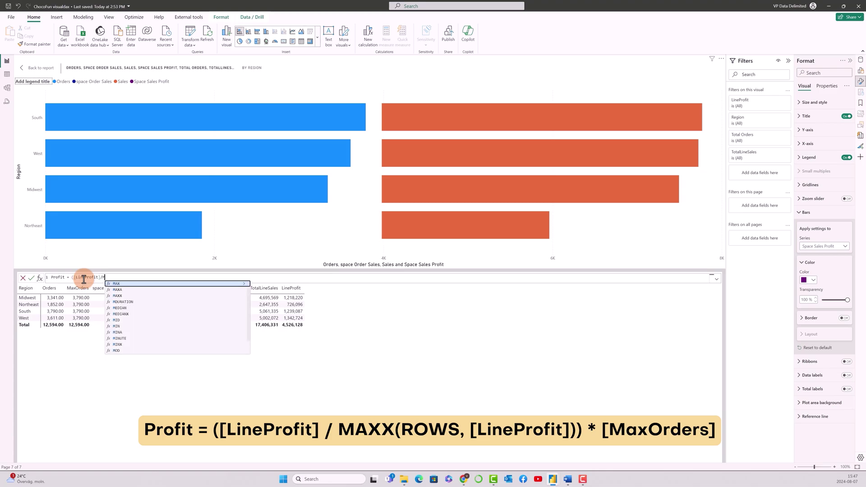
text(AXX(ROWS)
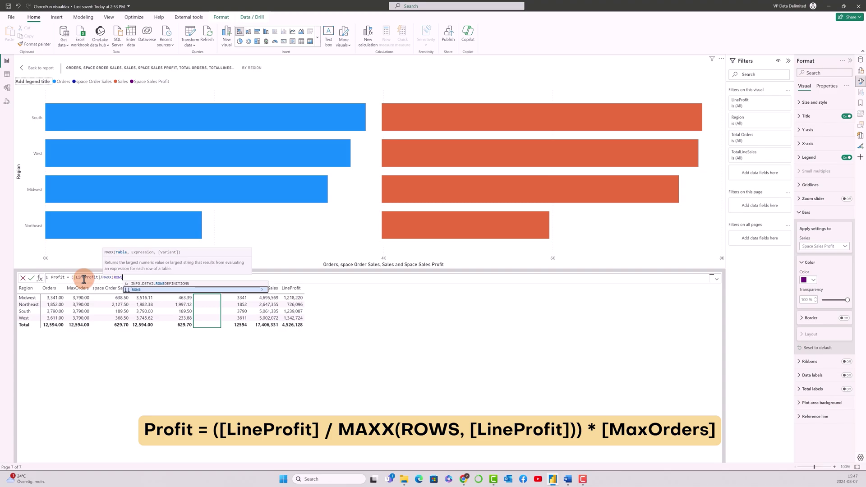
text(,)
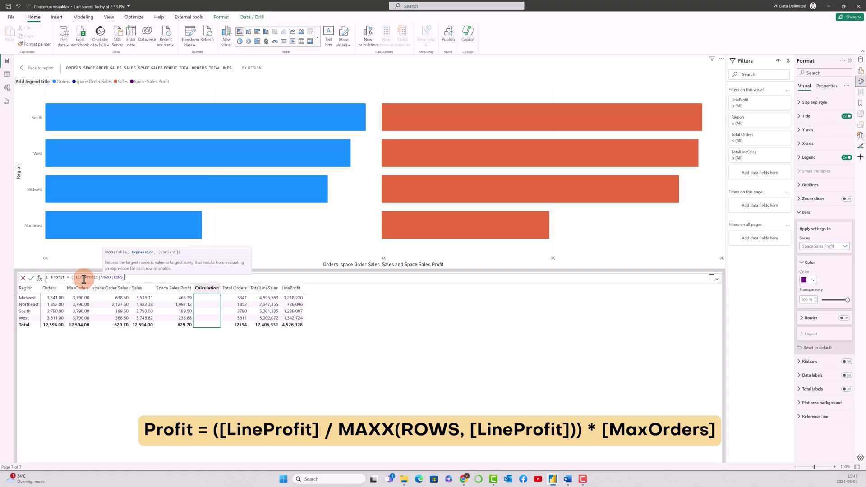
text(Line)
key(Tab)
text()))
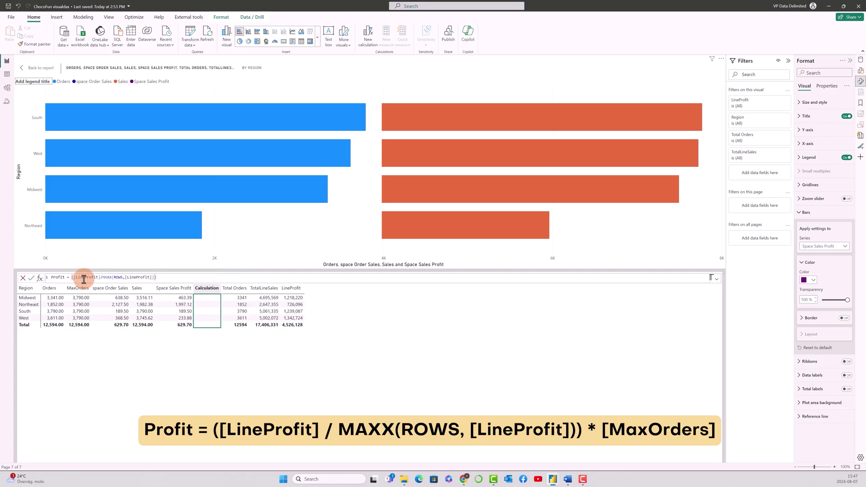
text(*MAX)
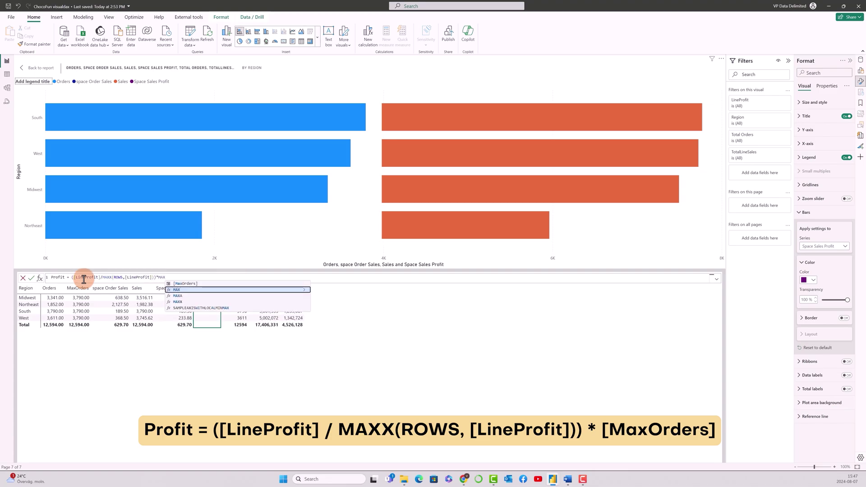
key(Up)
key(Tab)
key(Return)
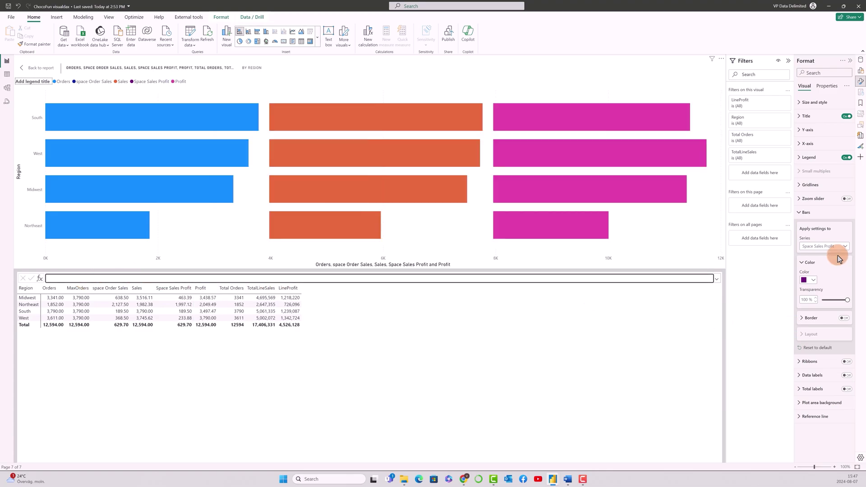
click(801, 213)
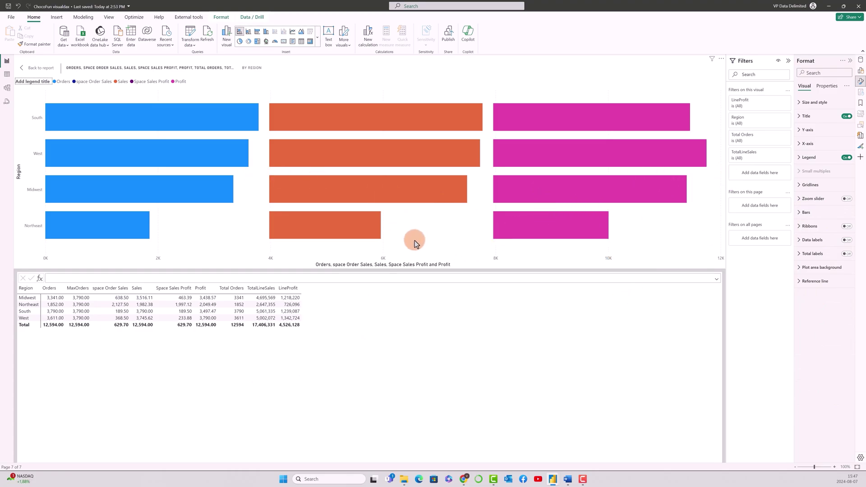
click(41, 69)
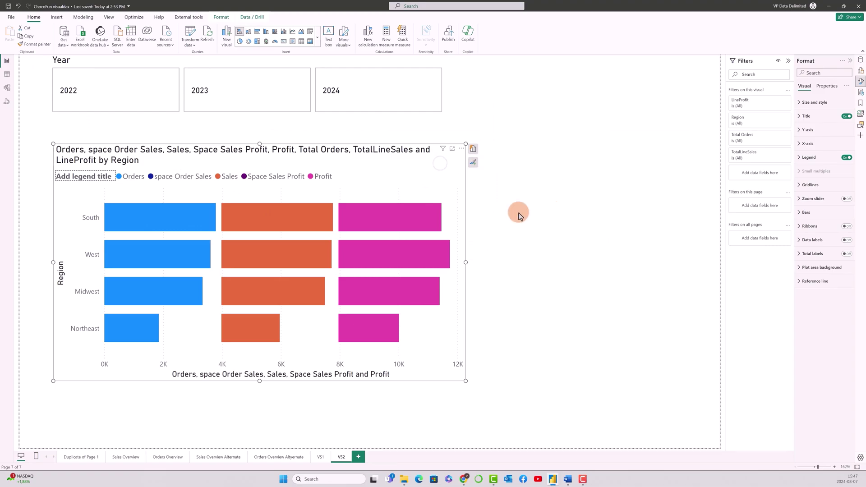
- Retitle the chart 'Orders, Sales ,Profit' and switch off its legend
click(805, 116)
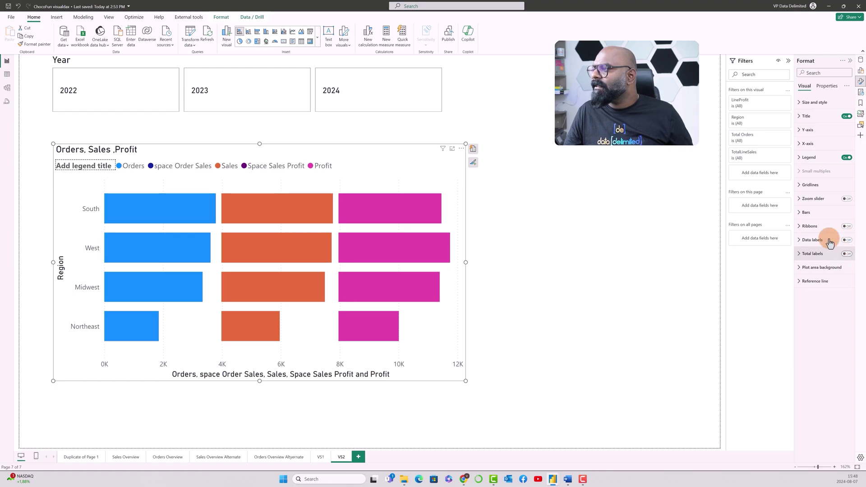
click(847, 158)
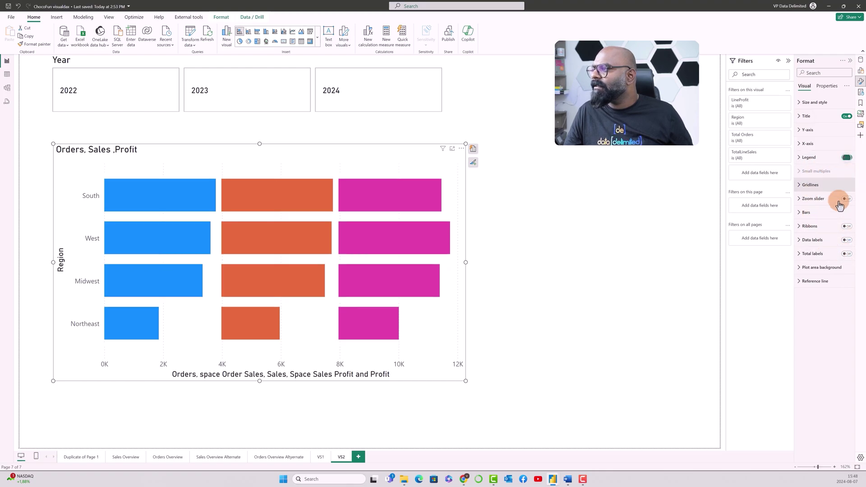
- Colour the Orders bars black
click(800, 212)
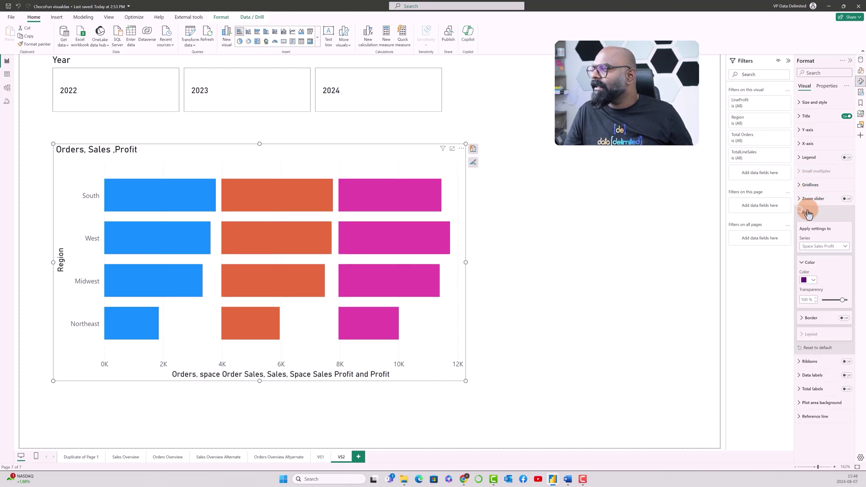
click(818, 246)
click(825, 263)
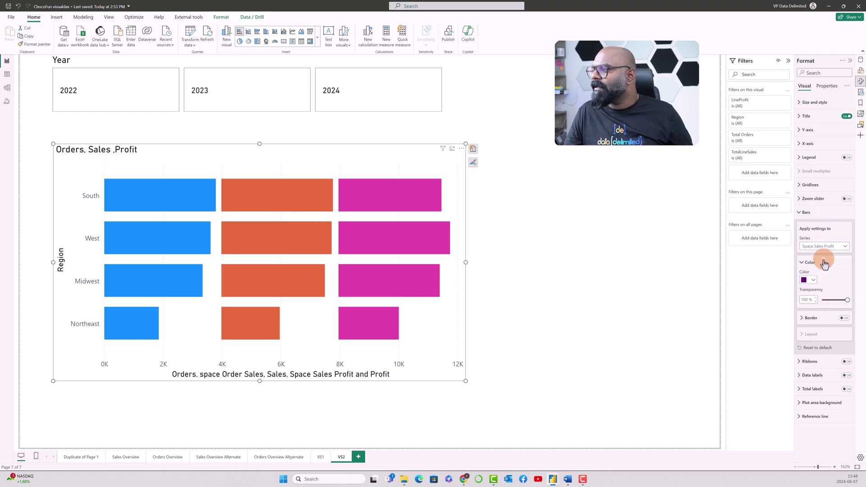
click(808, 280)
click(774, 381)
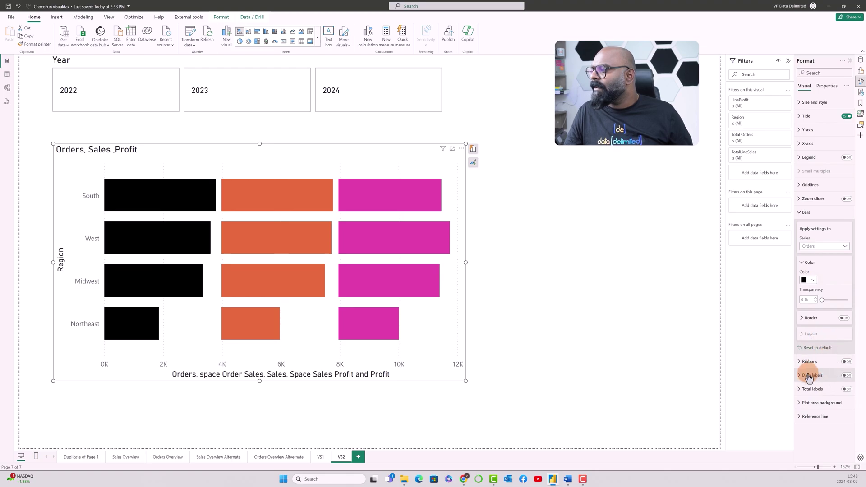
- Turn on data labels and show the series name on Orders labels, e.g. 'Orders 3.8K'
click(812, 375)
click(846, 375)
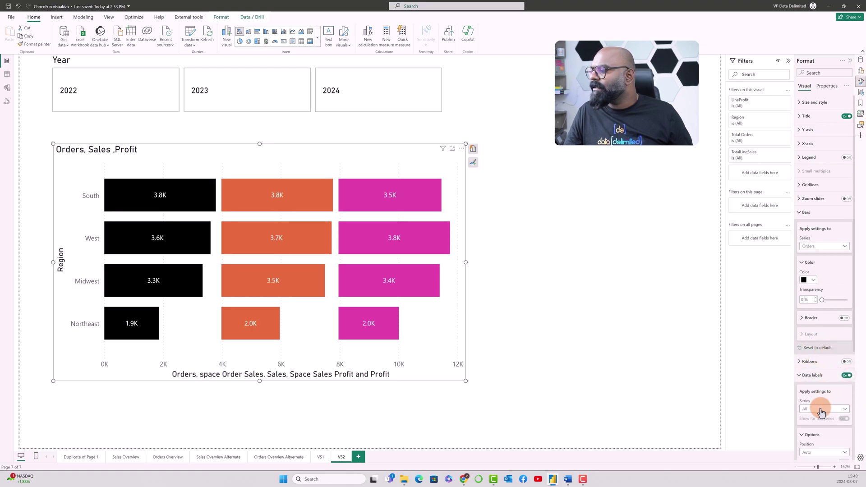
scroll(811, 356, down, 3)
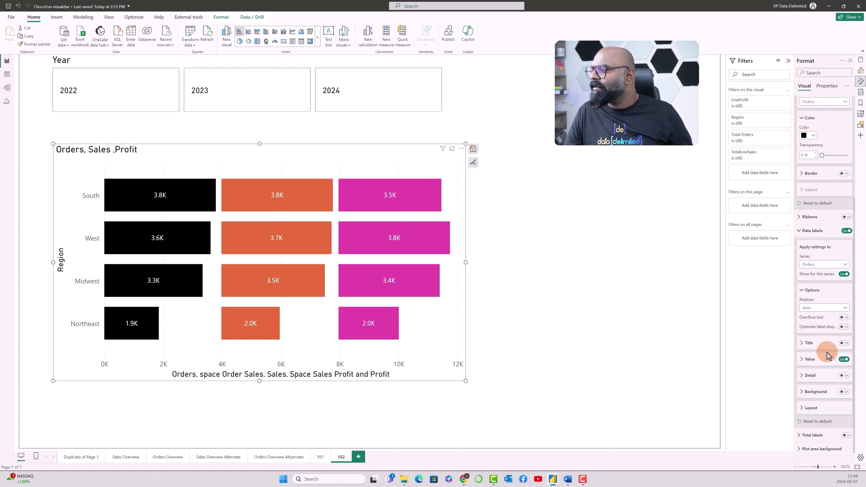
click(843, 343)
click(808, 344)
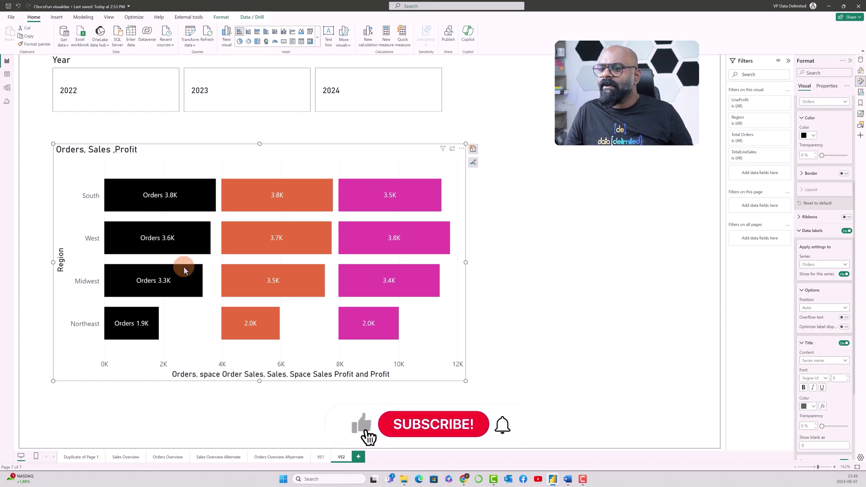
- Colour the Sales bars grey
scroll(819, 189, up, 3)
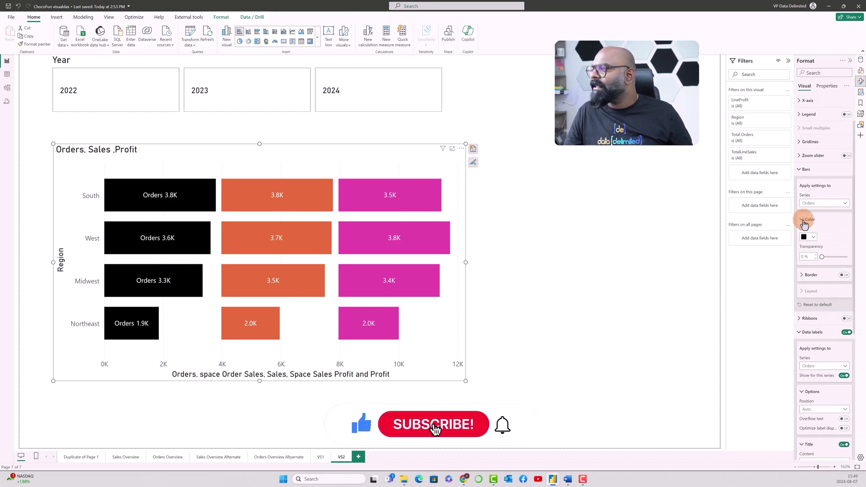
click(816, 203)
click(820, 234)
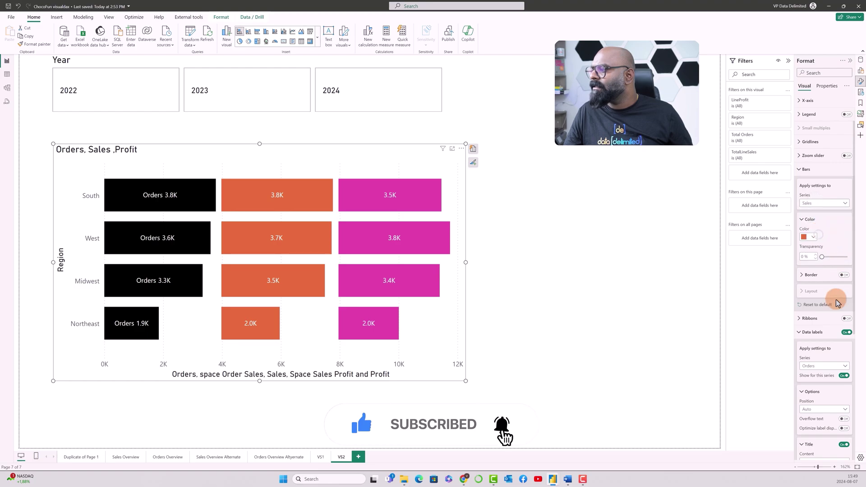
click(806, 263)
click(810, 237)
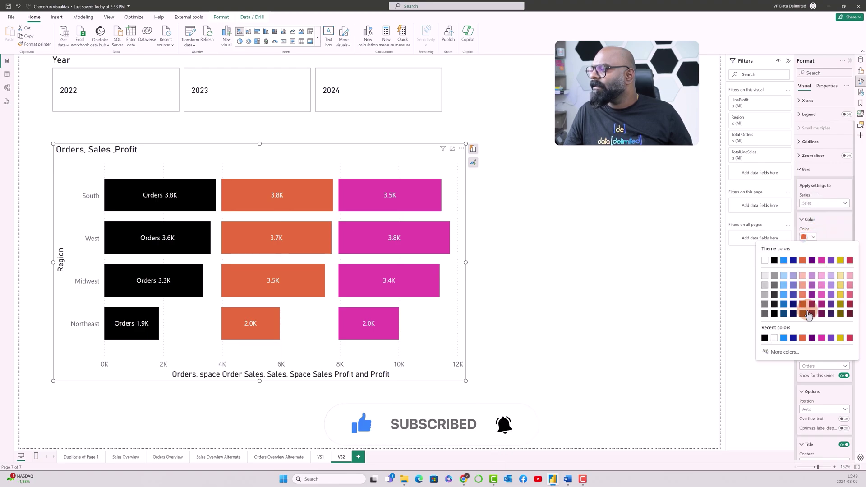
click(775, 288)
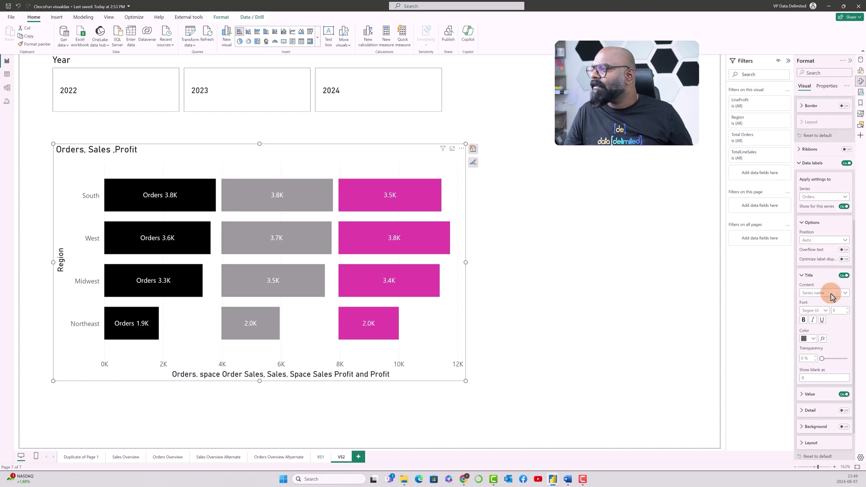
- Add series-name titles to the Sales and Profit data labels
click(826, 196)
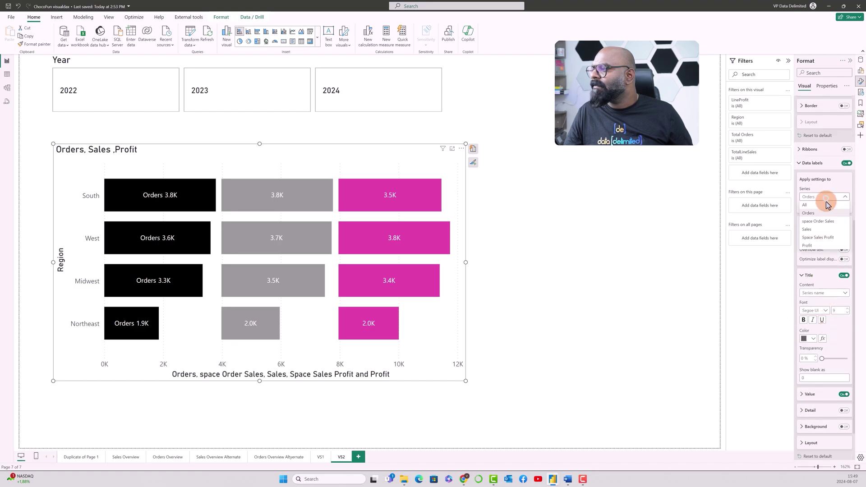
click(821, 225)
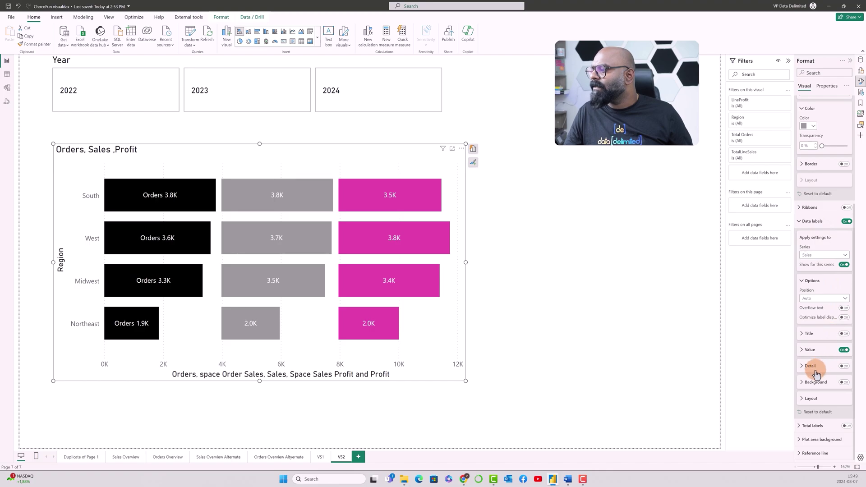
click(816, 333)
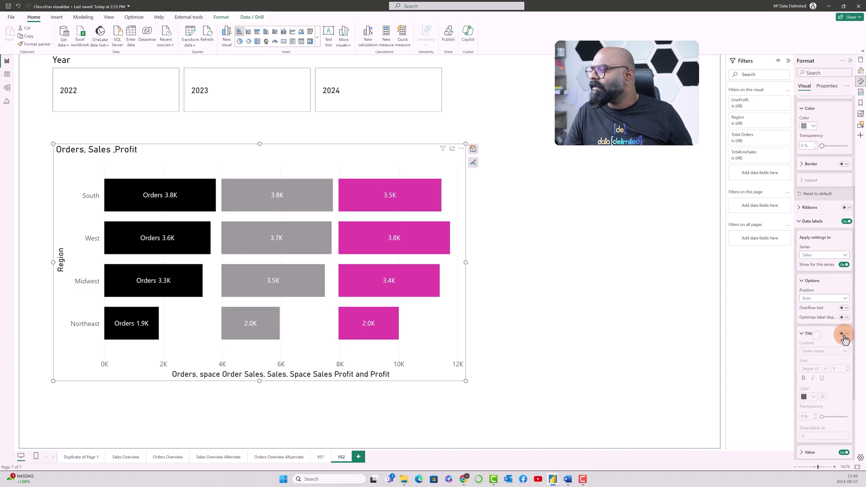
click(842, 333)
click(832, 351)
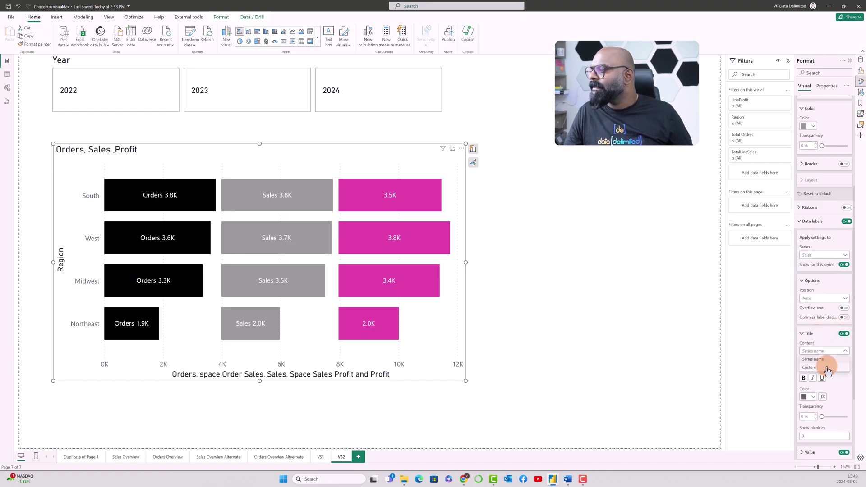
click(823, 346)
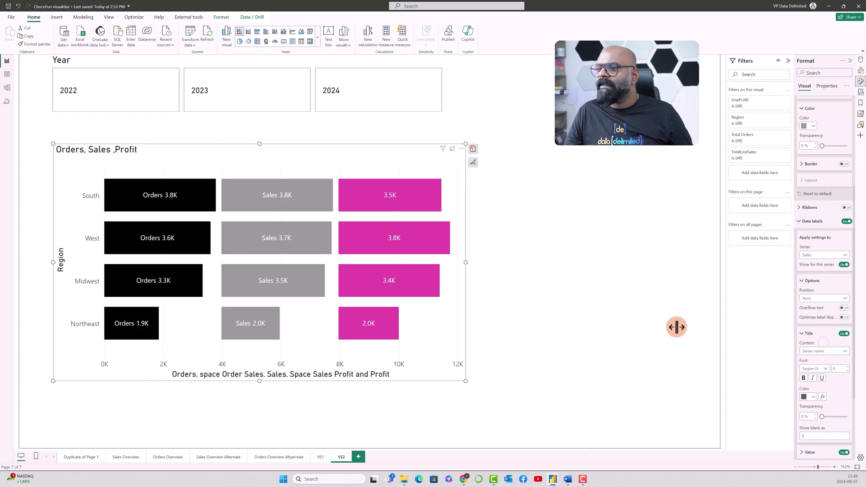
click(814, 256)
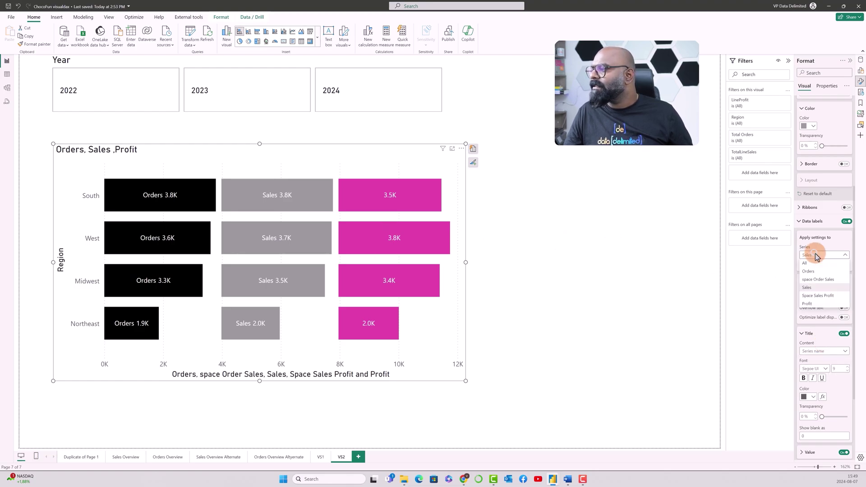
click(810, 307)
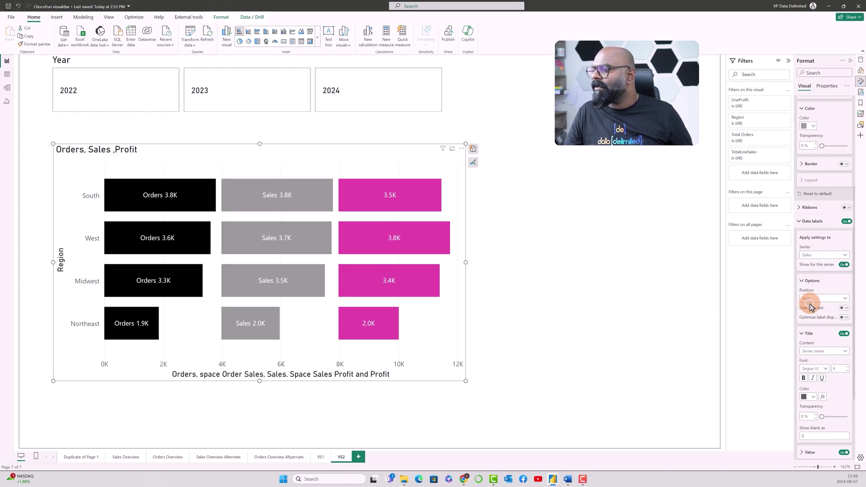
click(843, 333)
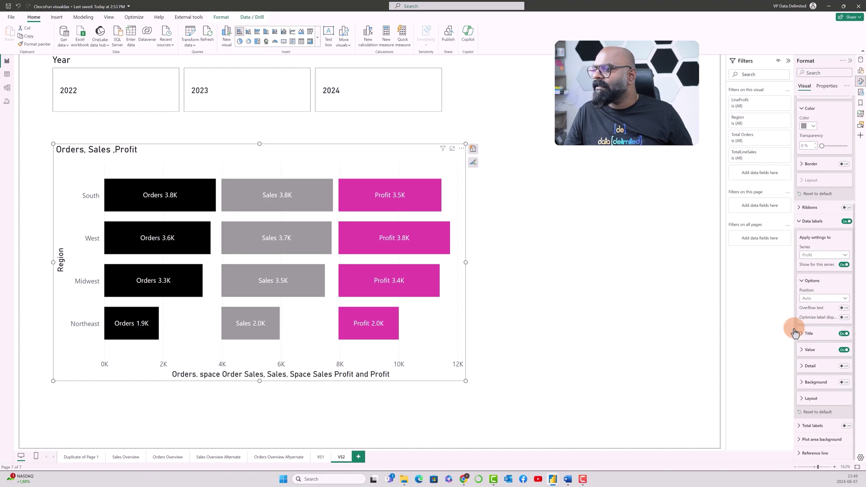
- Recolour the Profit bars to a pale grey-green of about #B9C0B1 using a custom colour
scroll(804, 247, up, 2)
scroll(804, 247, up, 1)
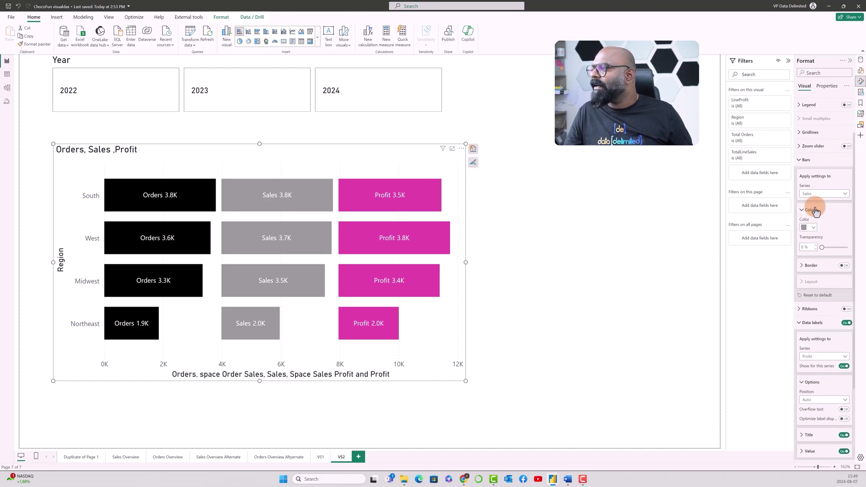
click(817, 194)
click(807, 242)
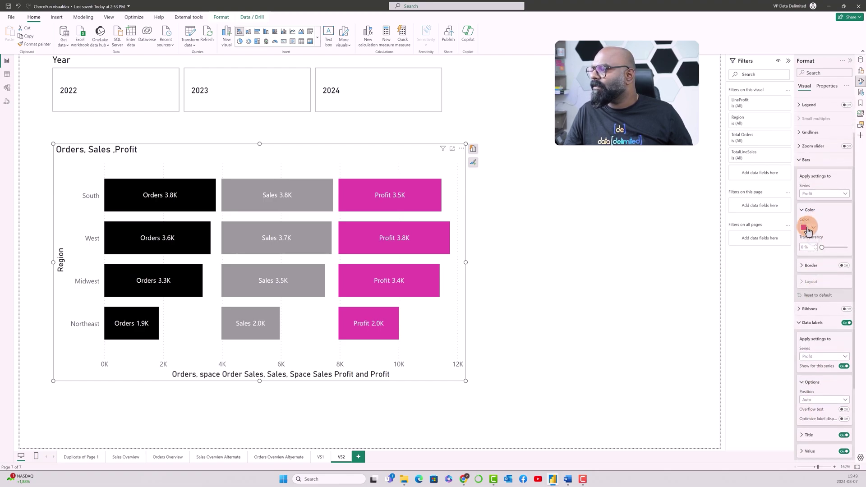
click(806, 228)
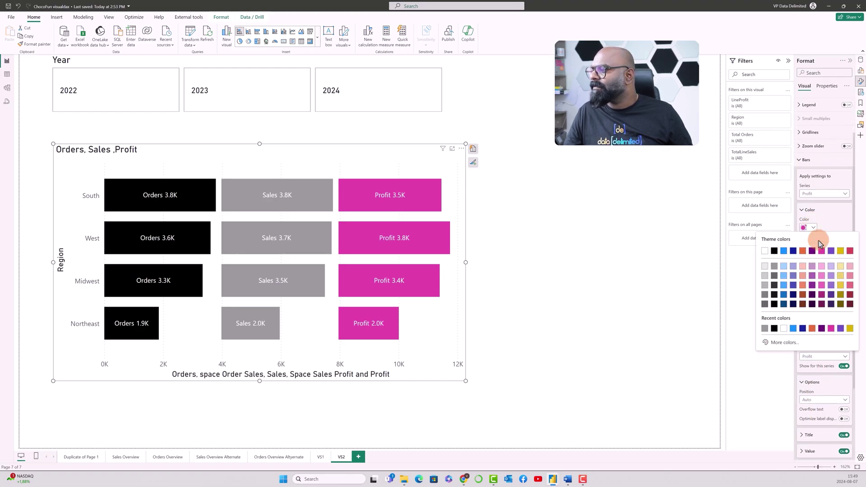
click(783, 342)
click(784, 321)
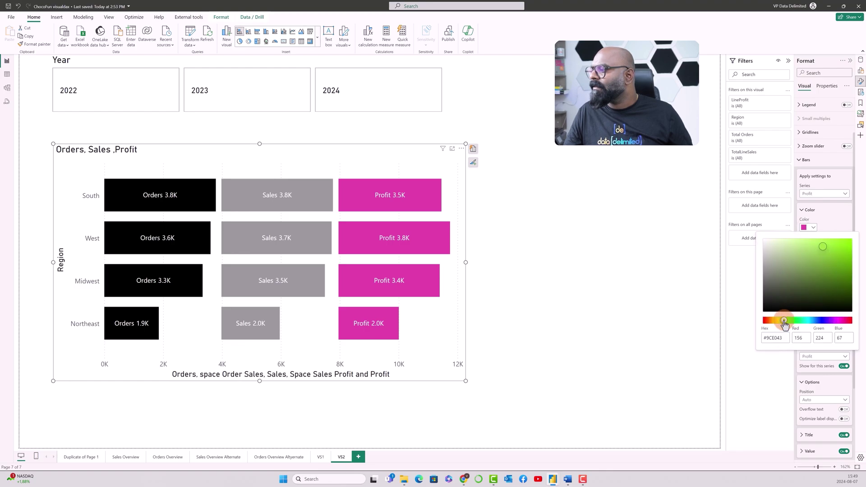
click(763, 255)
drag(764, 255, 768, 256)
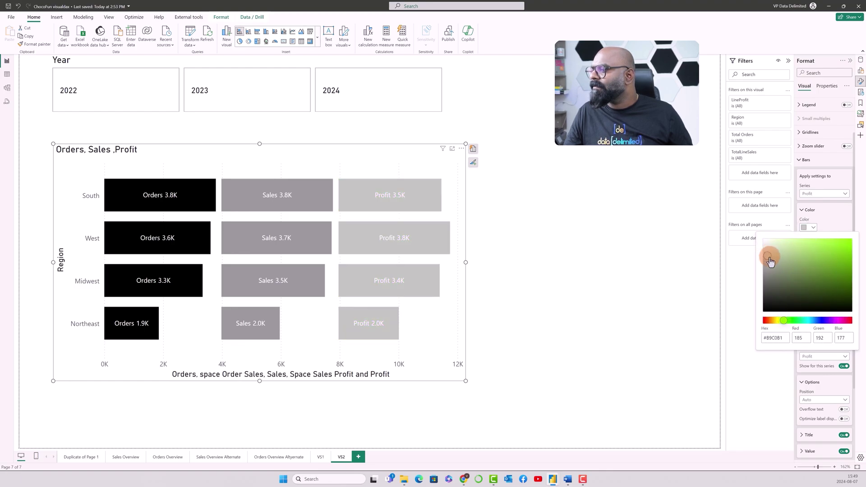
click(578, 281)
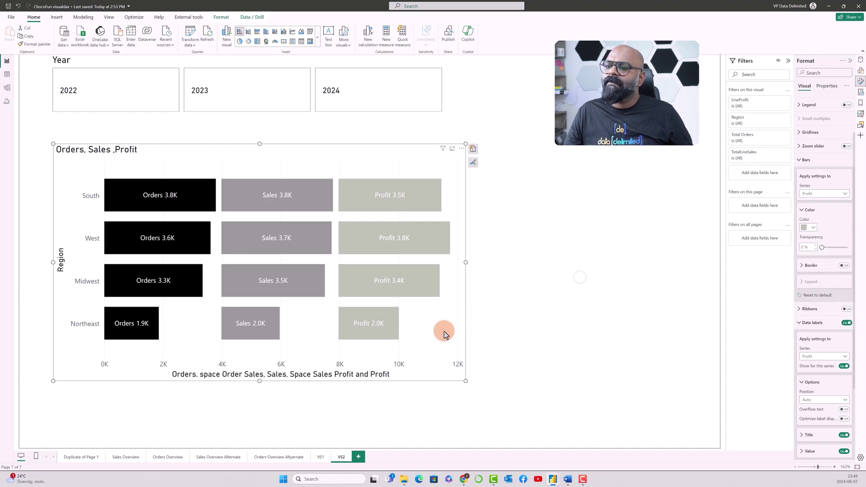
- Turn off the chart's vertical gridlines
click(801, 160)
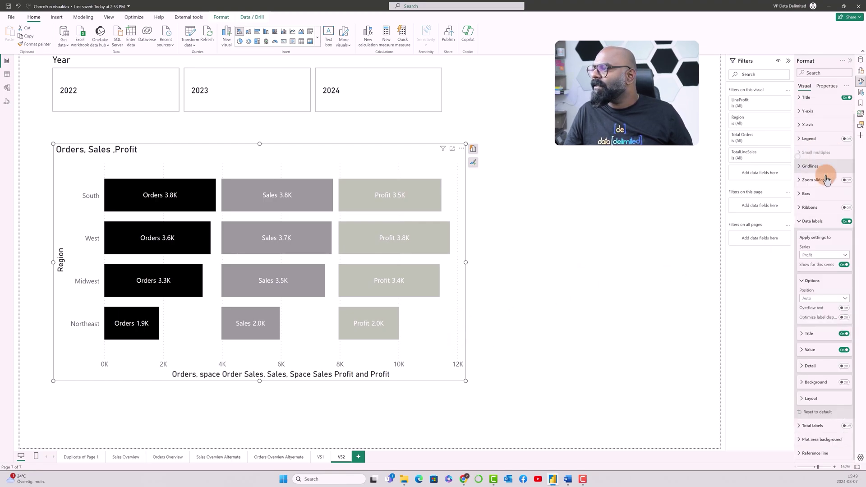
click(801, 167)
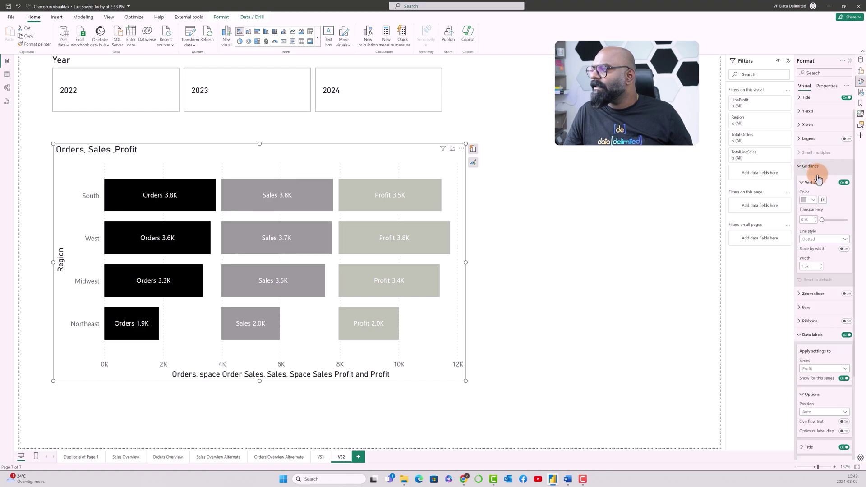
click(366, 279)
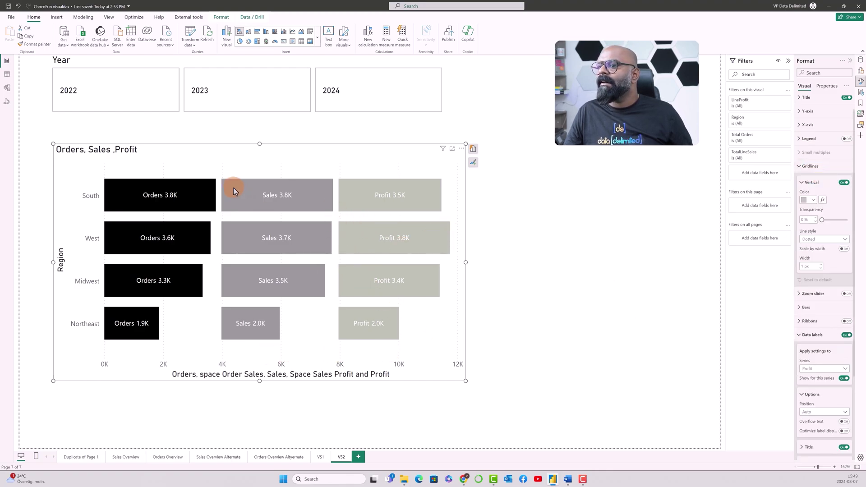
click(841, 188)
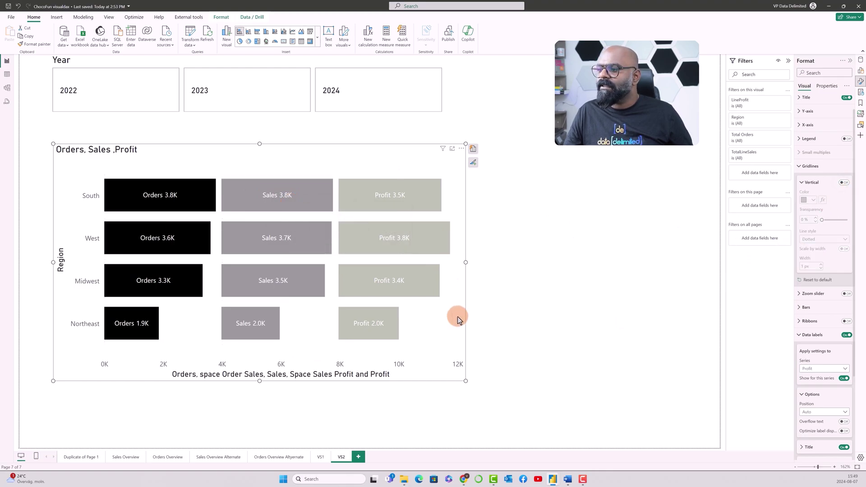
click(809, 167)
- Hide the x-axis values and title and the Region axis title, then enlarge the chart
click(802, 125)
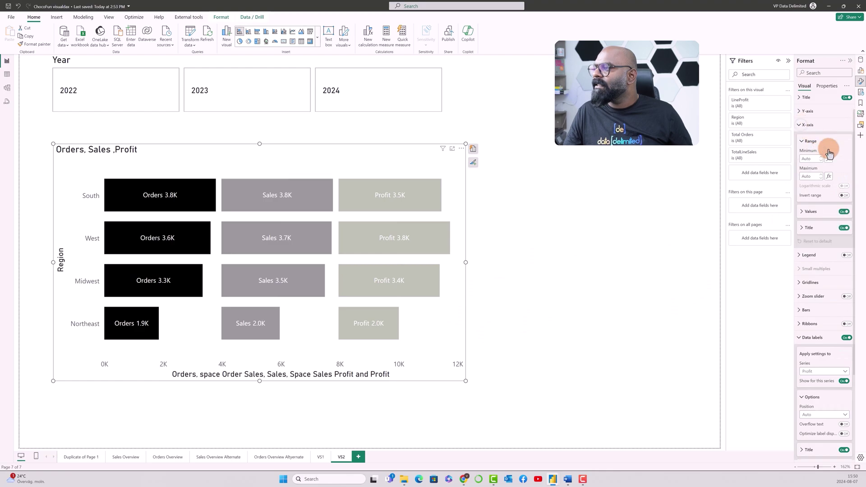
click(843, 212)
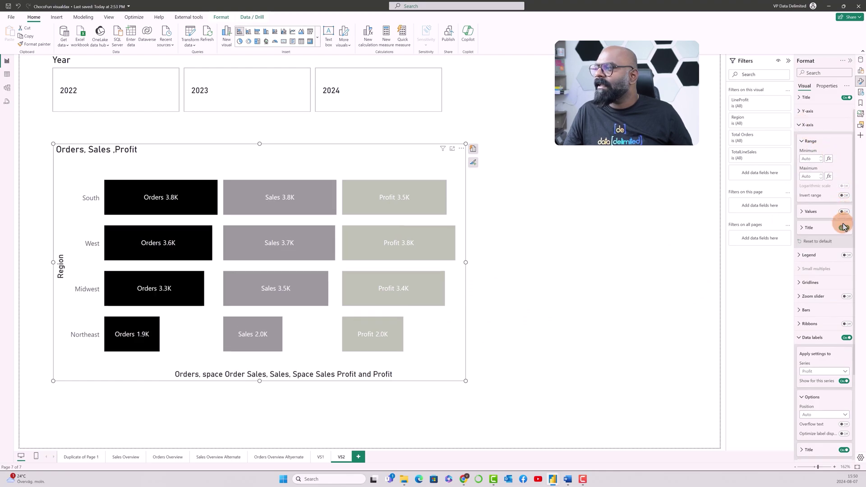
click(838, 230)
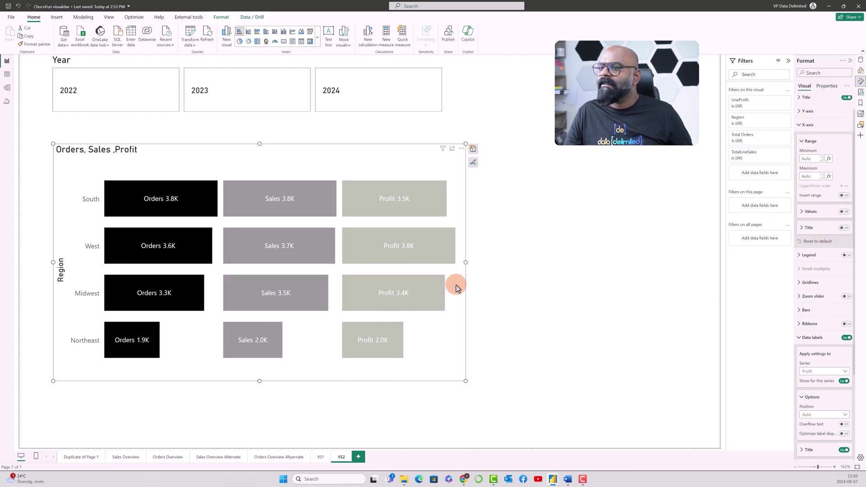
click(807, 126)
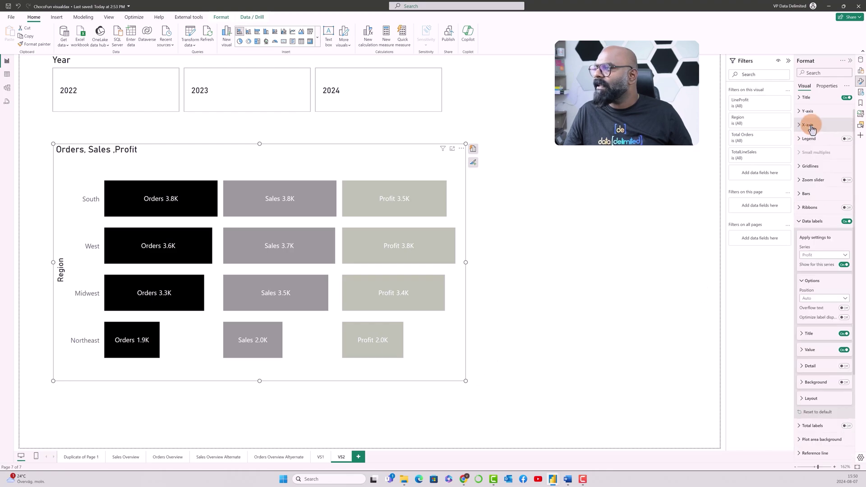
click(808, 111)
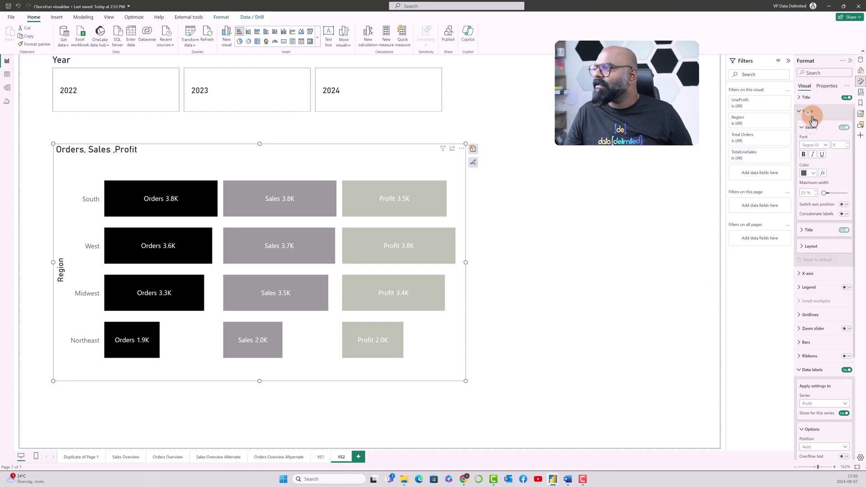
click(843, 231)
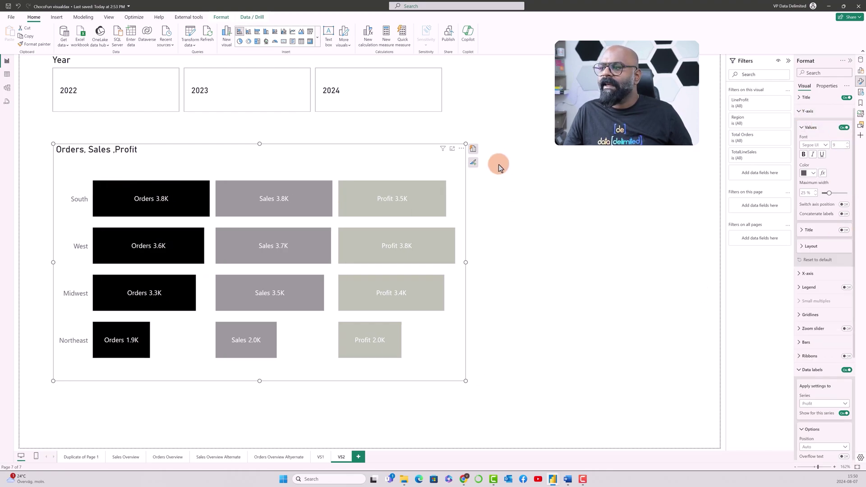
drag(465, 136, 459, 153)
click(497, 178)
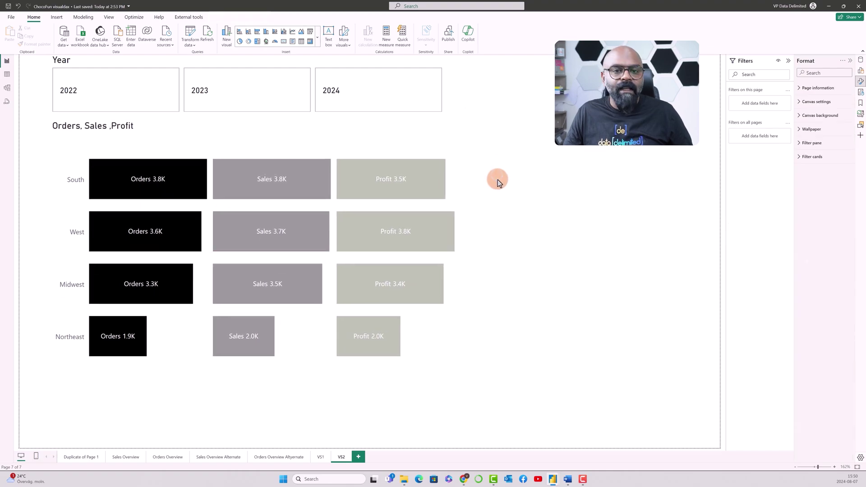